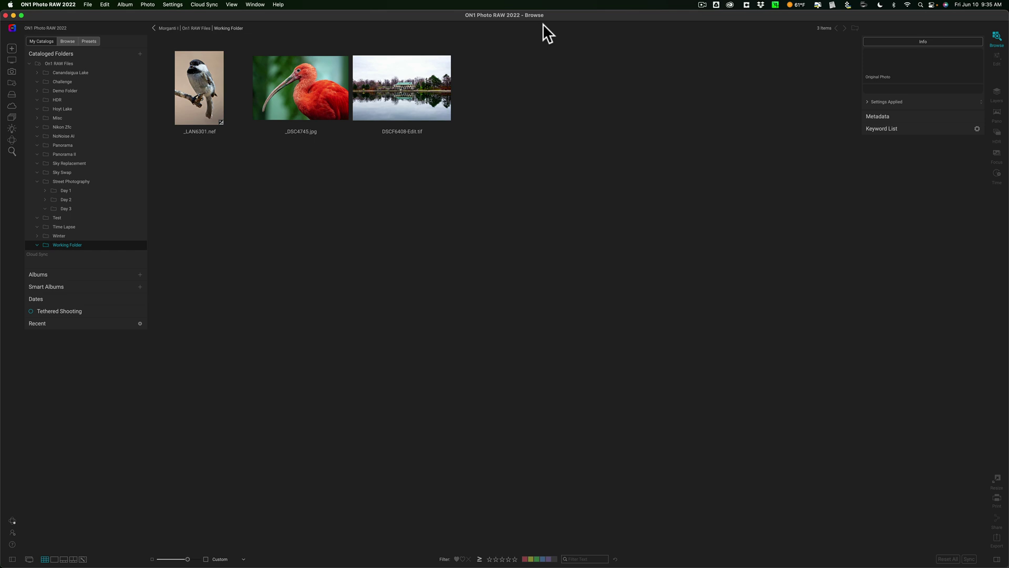
# Open the chickadee _LAN6301.nef for editing and cancel a trial crop, keeping the original framing.
pyautogui.click(279, 4)
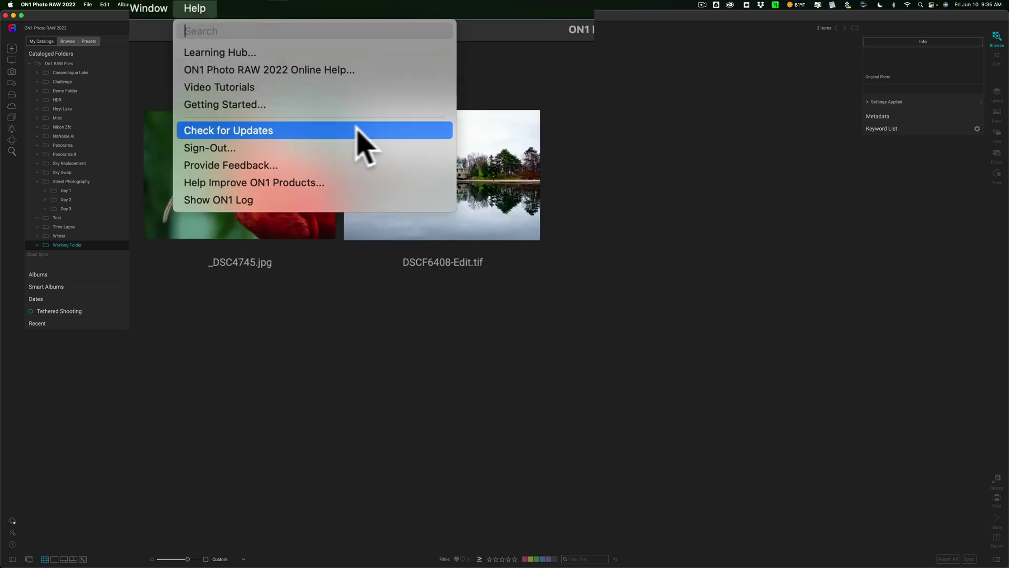
pyautogui.click(565, 72)
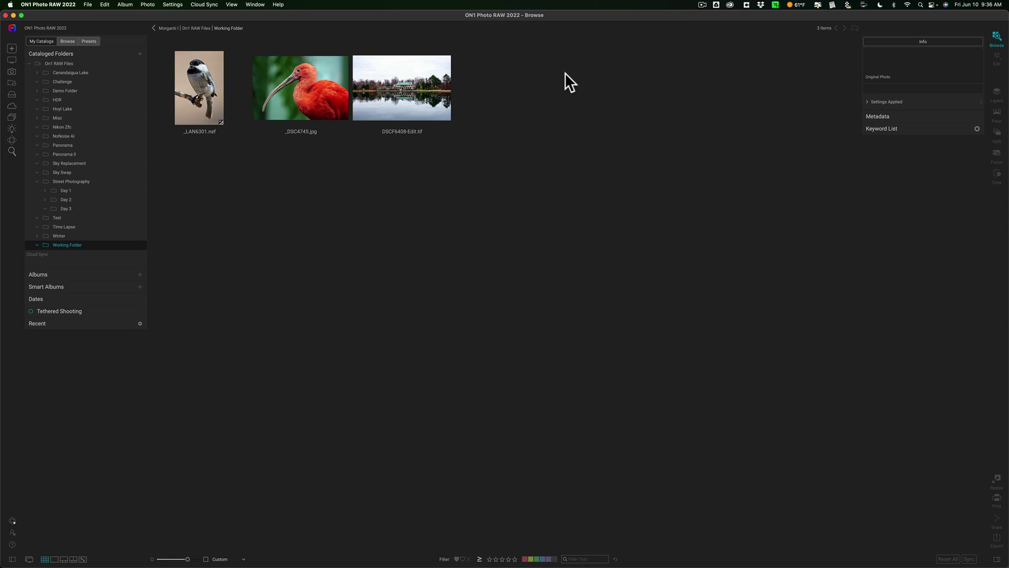
pyautogui.click(205, 85)
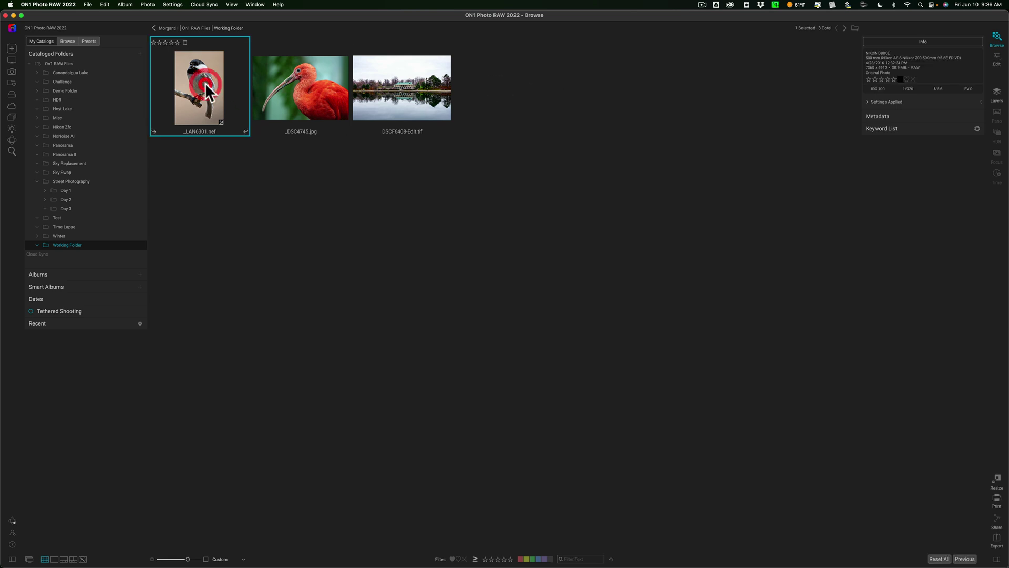
pyautogui.doubleClick(205, 85)
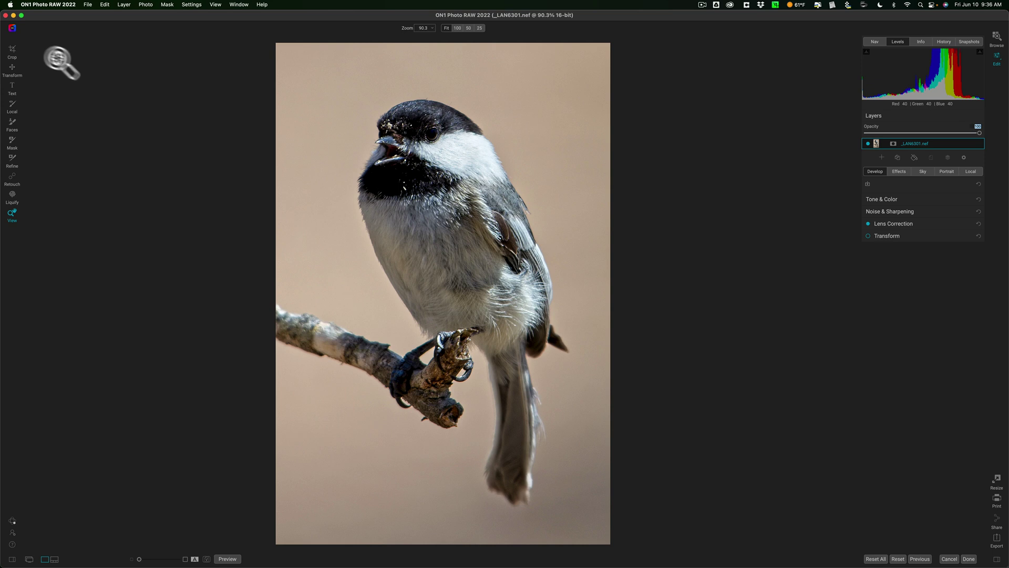
pyautogui.click(11, 49)
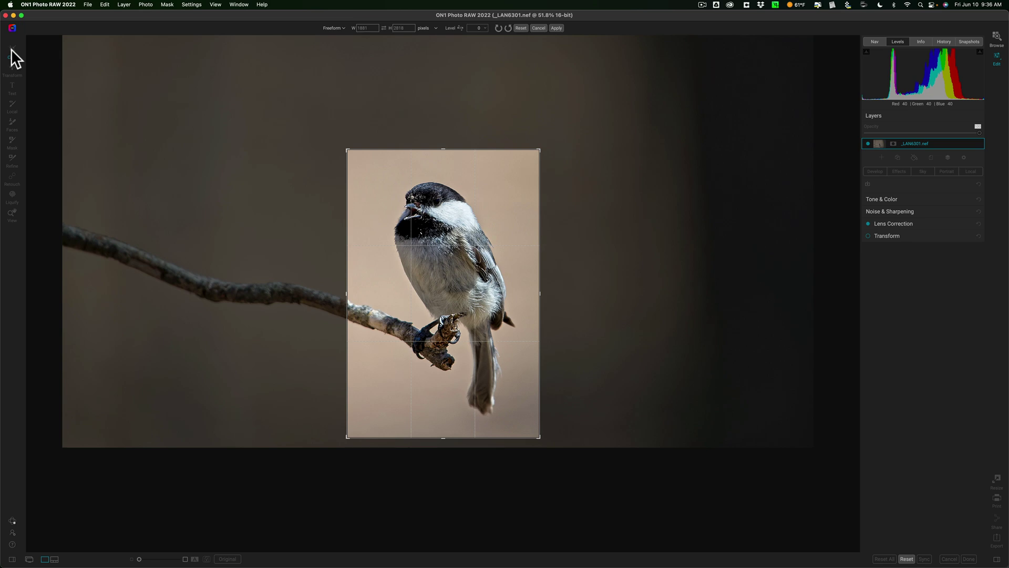
pyautogui.click(538, 28)
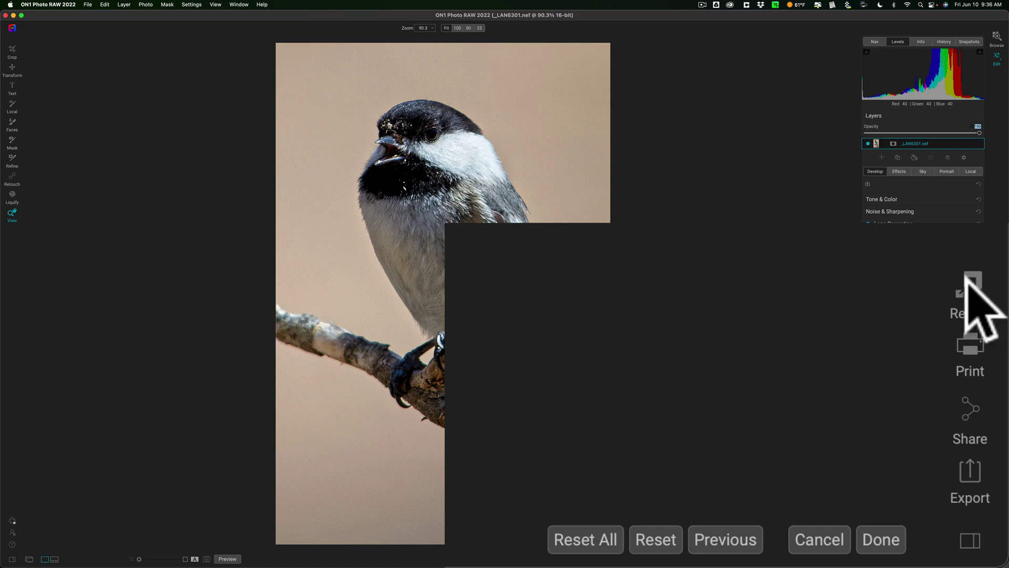
# Bring the chickadee into Resize and cancel a trial crop, keeping it at 1880 × 2817 pixels.
pyautogui.click(997, 480)
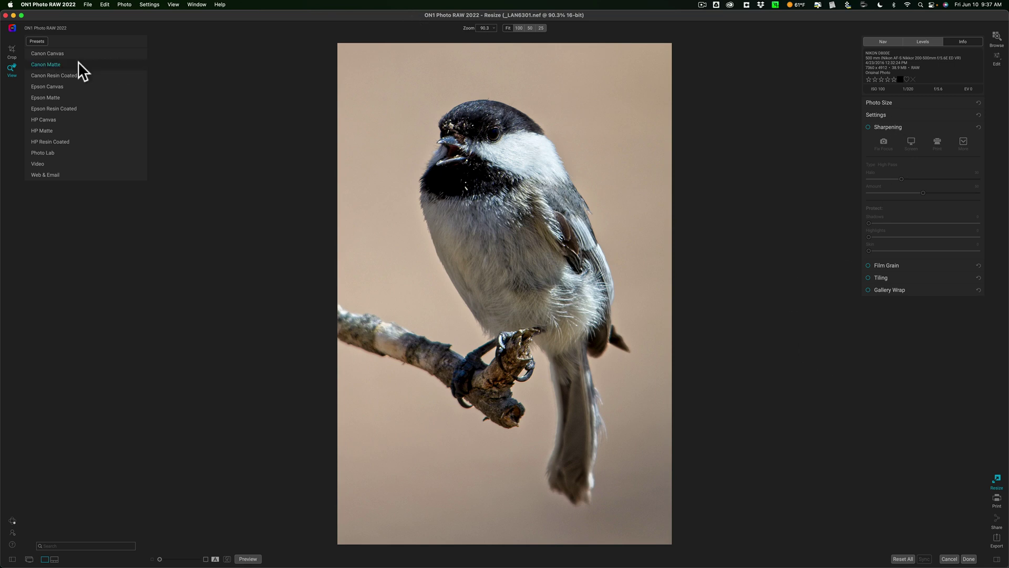
pyautogui.click(11, 48)
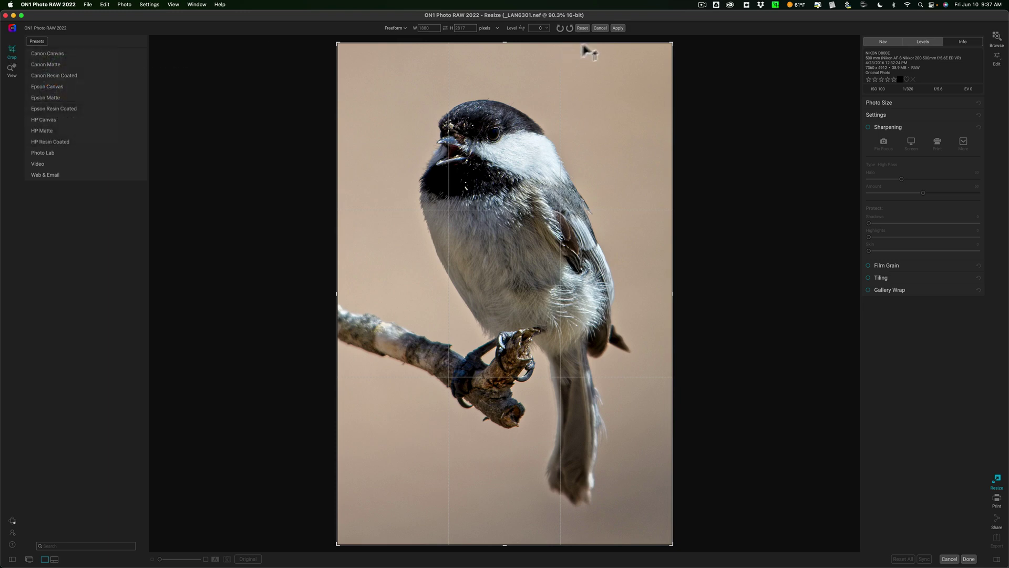
pyautogui.click(600, 27)
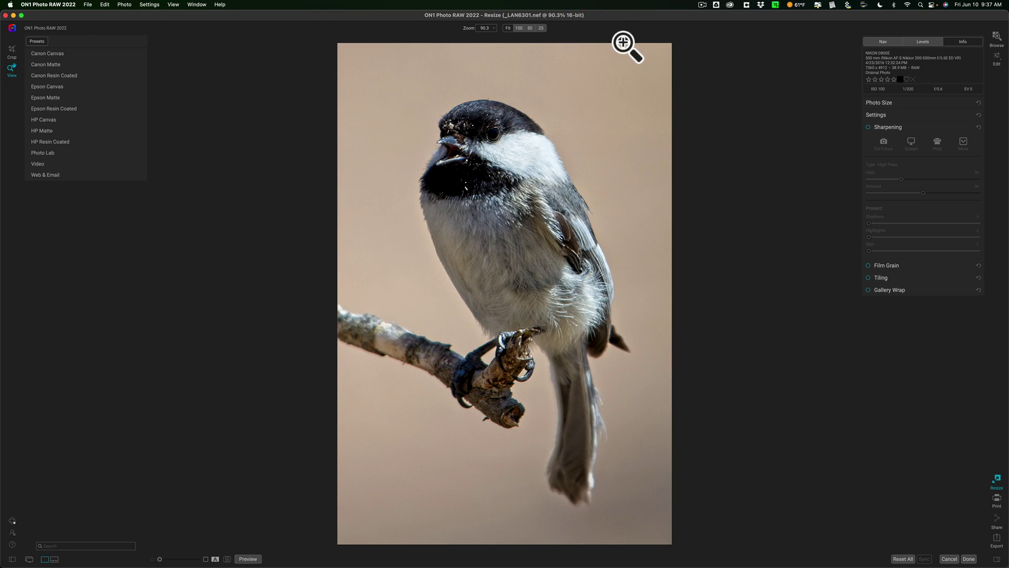
# Resize the chickadee by Percentage to 200 percent, giving 3760 × 5634 pixels.
pyautogui.click(907, 103)
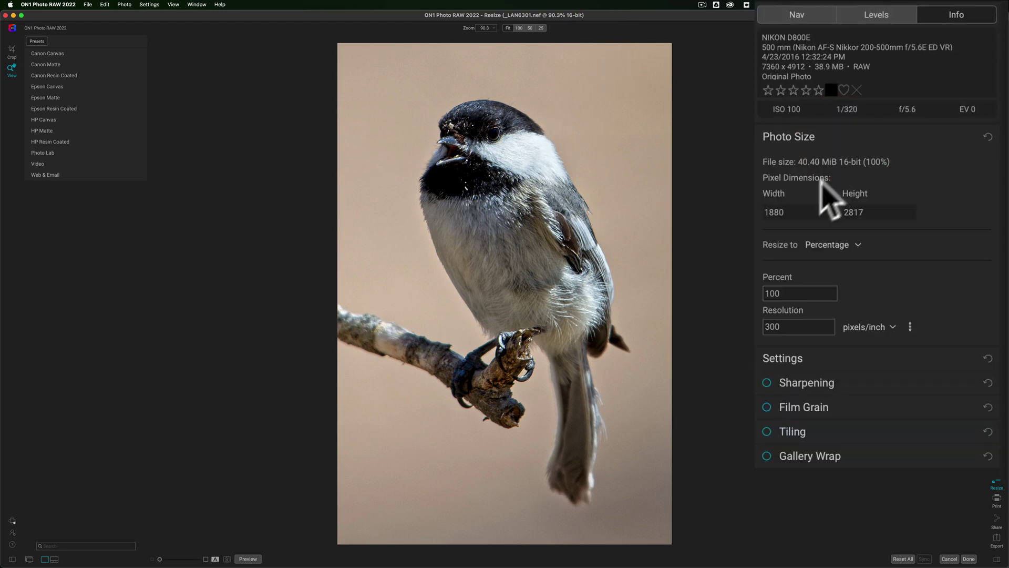
pyautogui.click(843, 244)
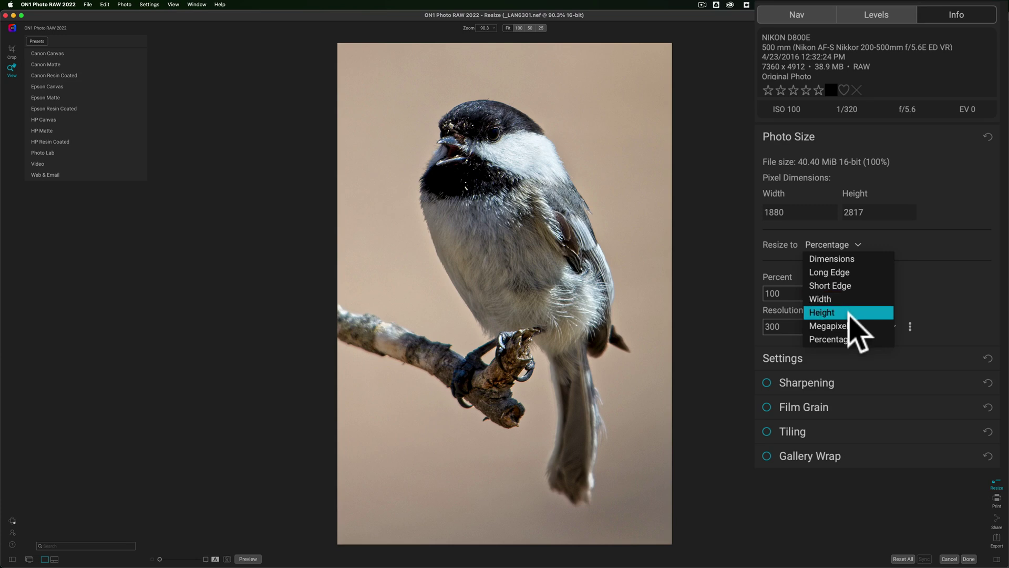
pyautogui.click(849, 339)
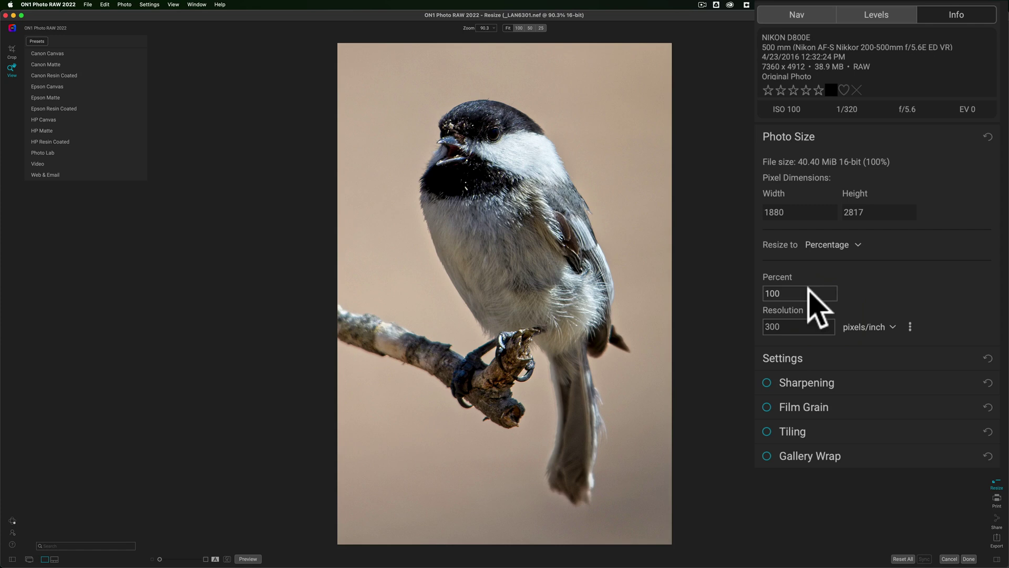
pyautogui.click(808, 293)
pyautogui.write('200')
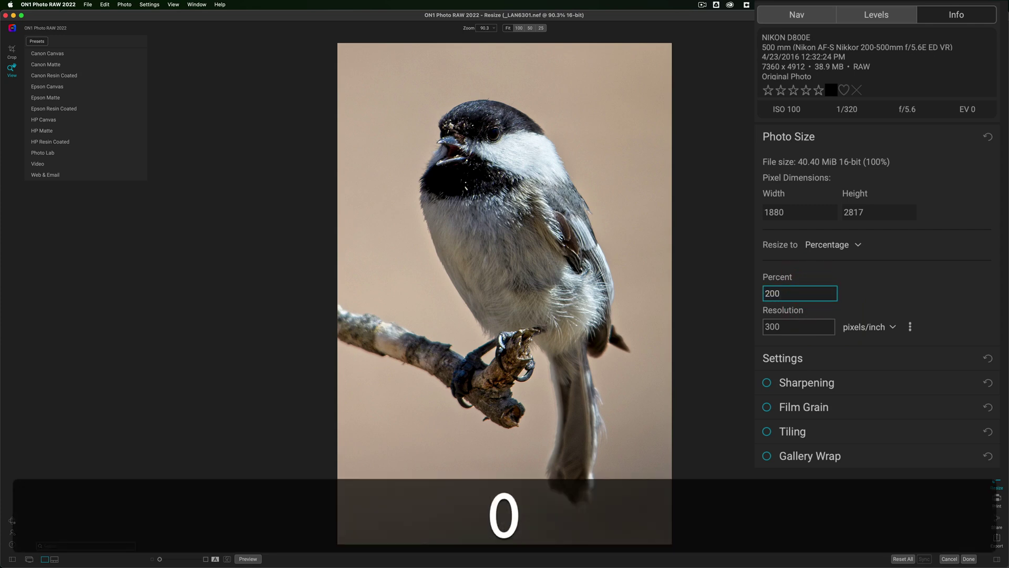
pyautogui.press('Tab')
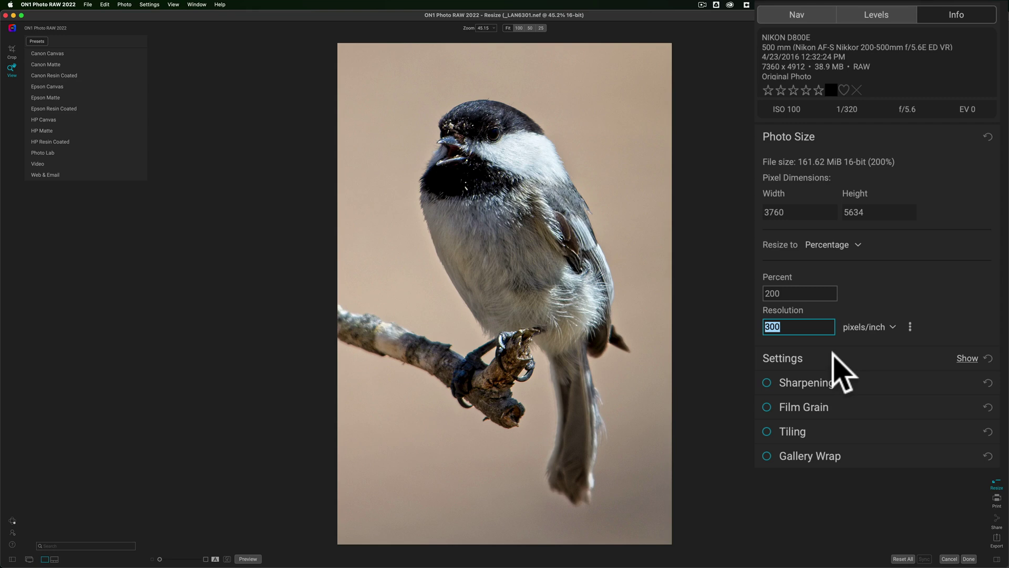
# Review the available resize methods and keep Resize AI 2022 (Standard).
pyautogui.click(834, 357)
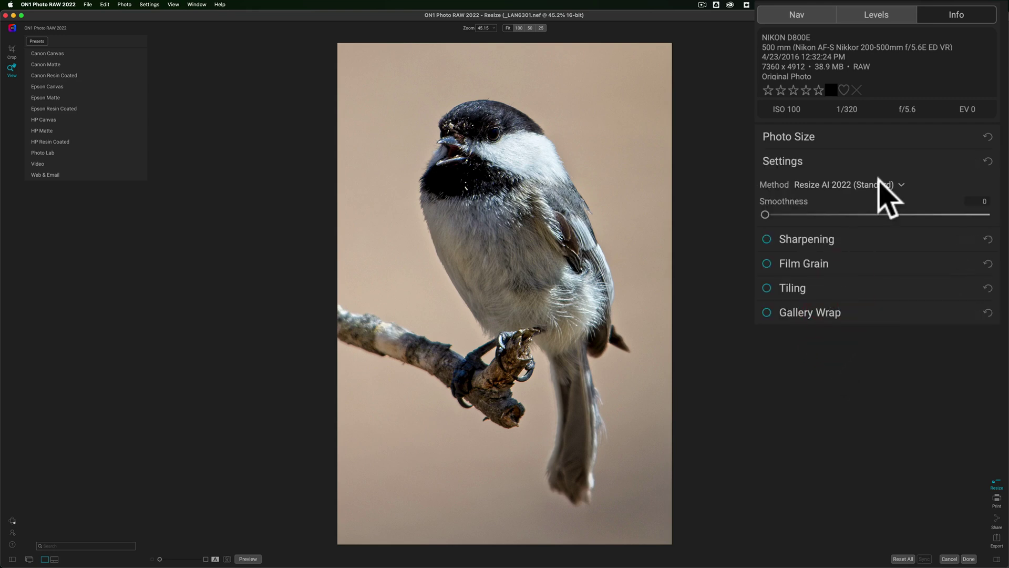
pyautogui.click(871, 184)
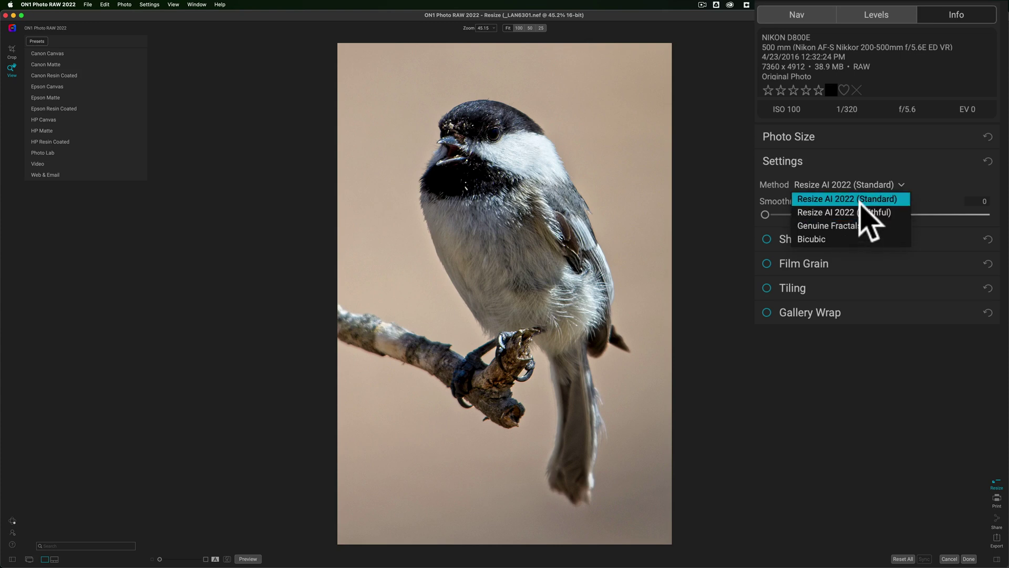
pyautogui.click(891, 166)
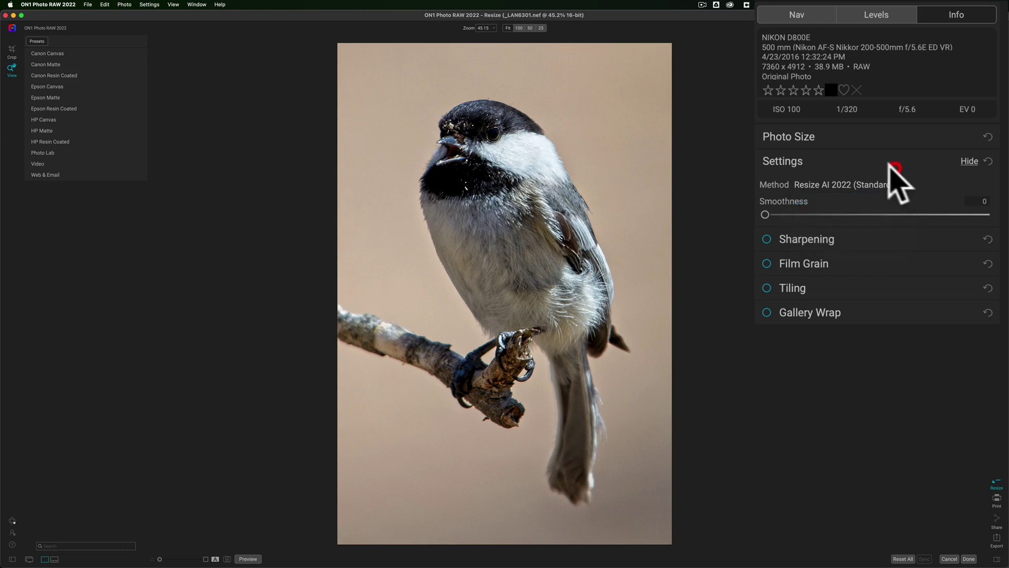
# Enable resize sharpening, try the Screen preset, and toggle the preview against the original.
pyautogui.click(794, 240)
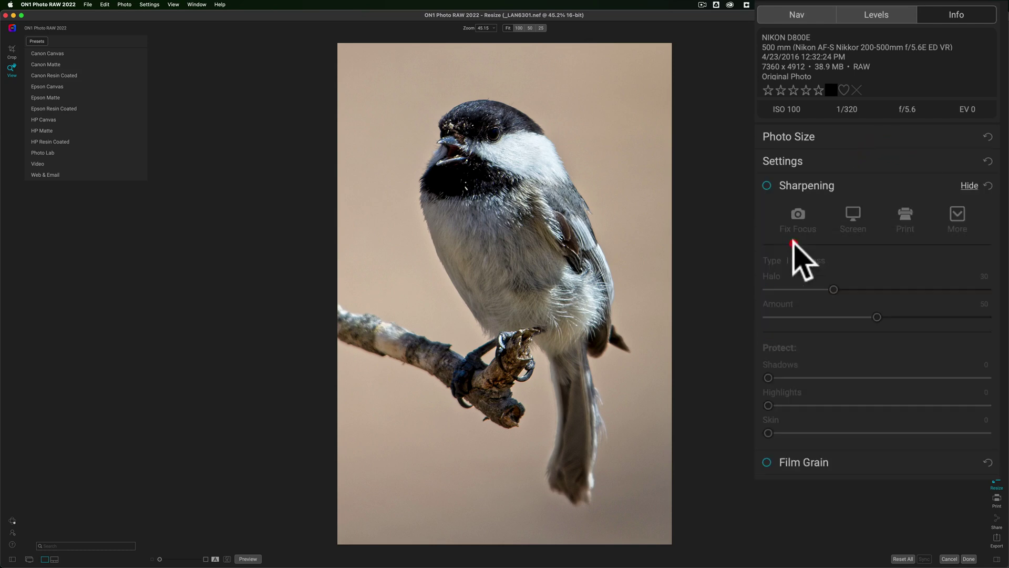
pyautogui.click(784, 208)
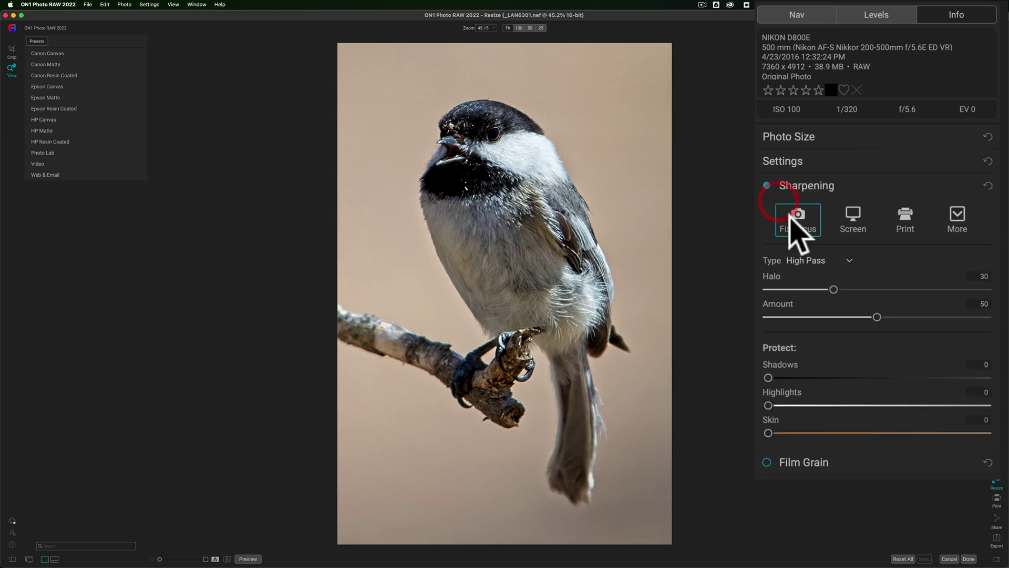
pyautogui.click(850, 222)
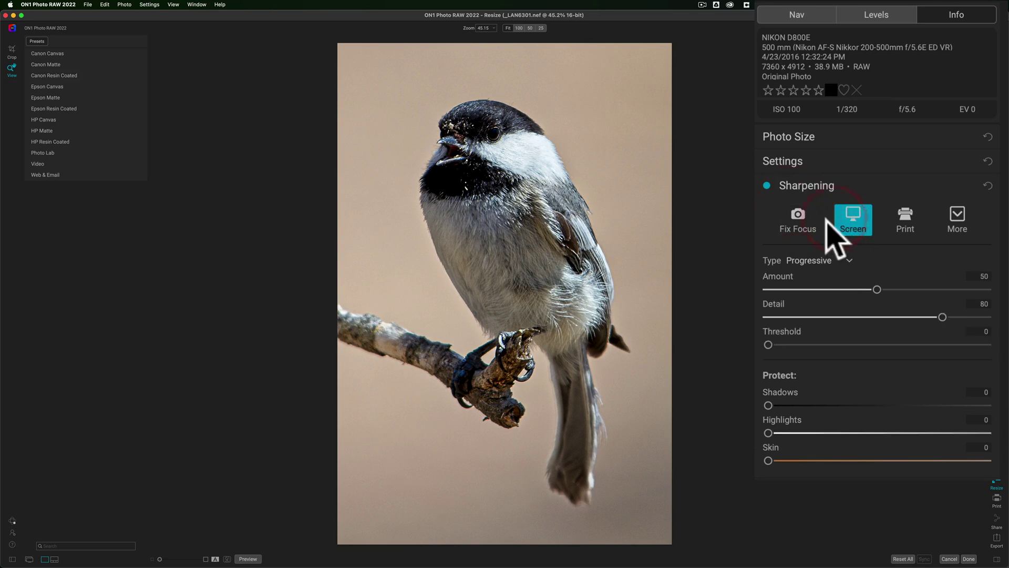
pyautogui.click(826, 187)
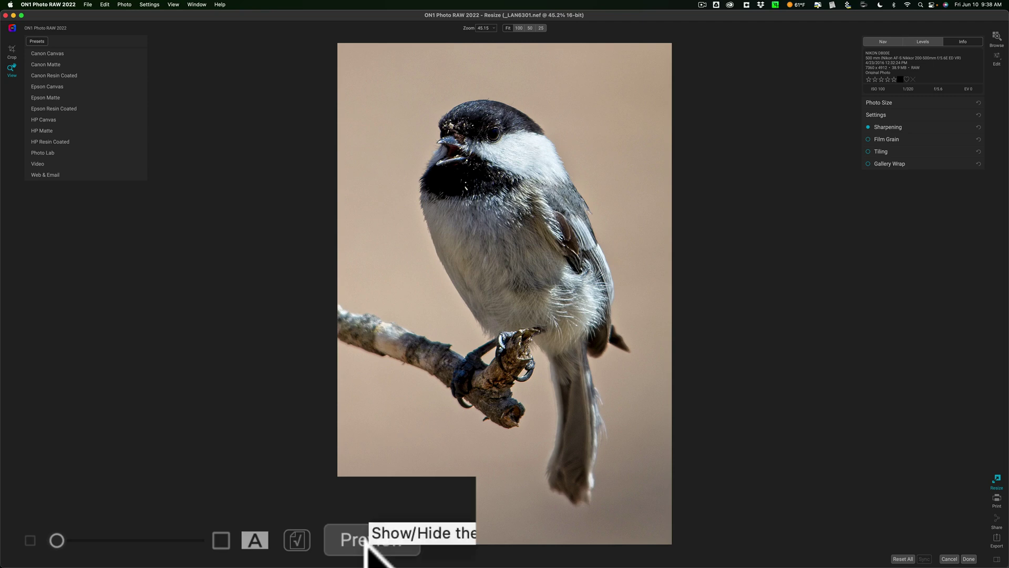
pyautogui.click(366, 541)
pyautogui.click(366, 541)
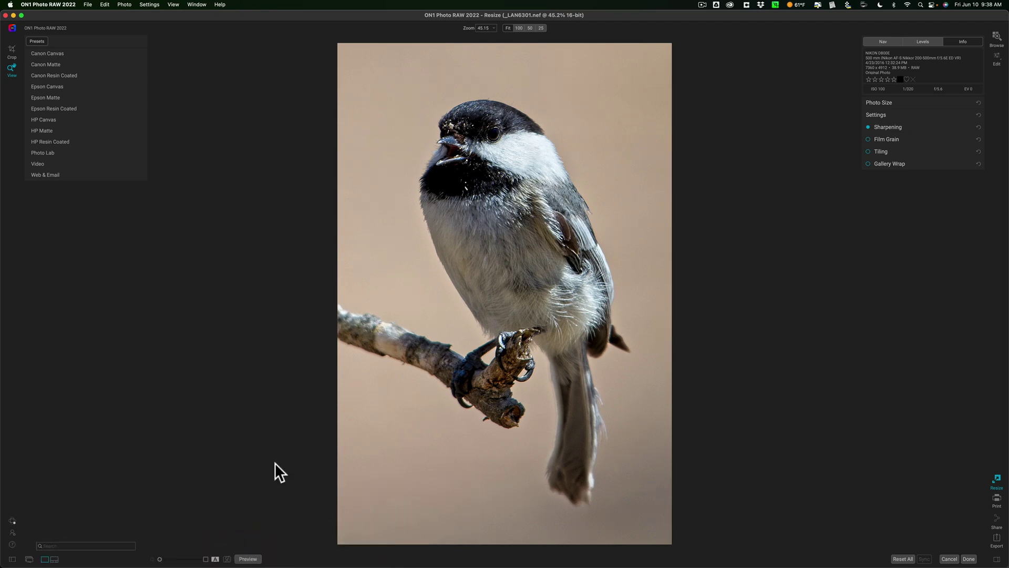
pyautogui.press('\\')
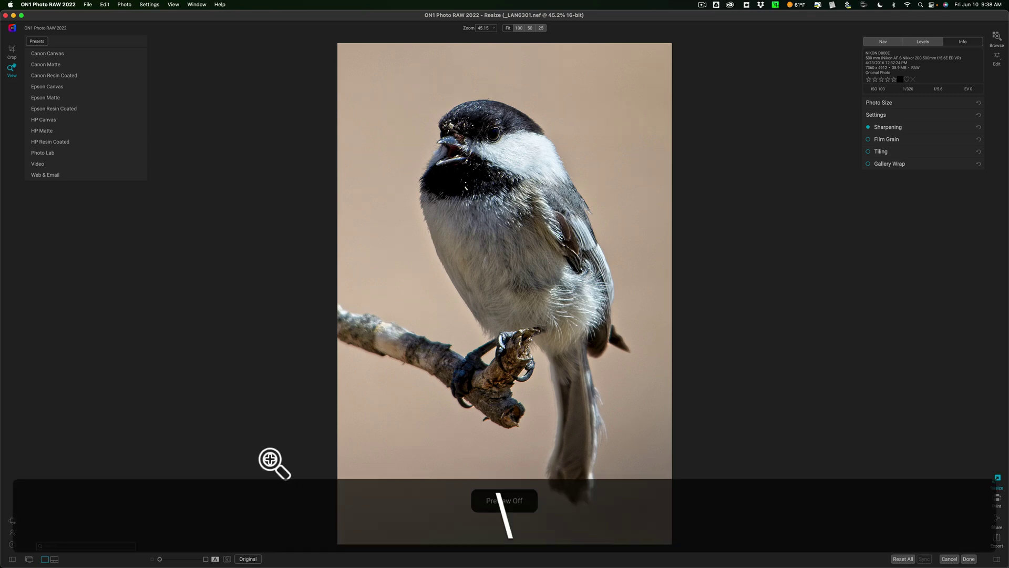
pyautogui.press('\\')
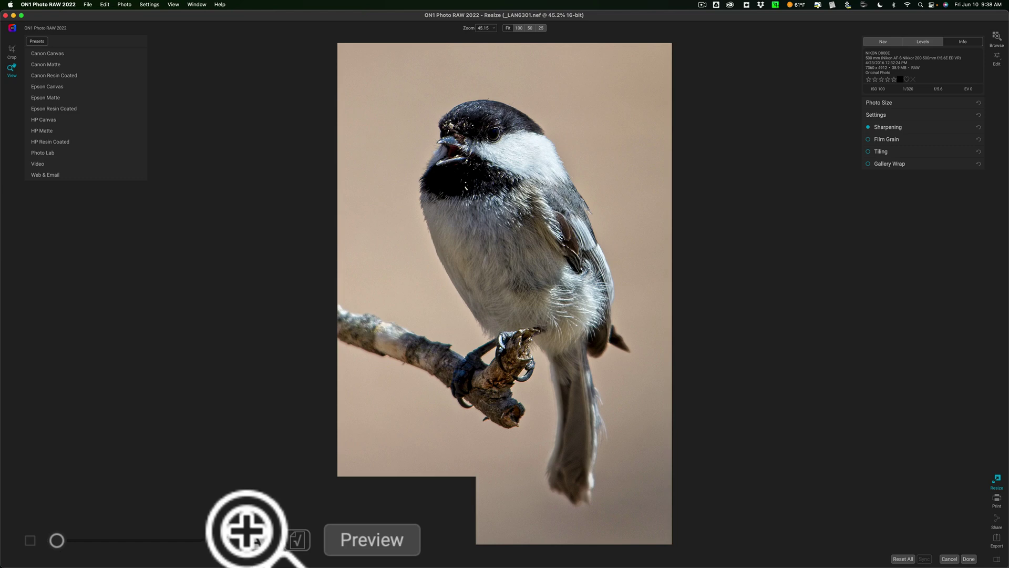
# Show a split before/after view and switch sharpening back to the Fix Focus preset.
pyautogui.click(297, 540)
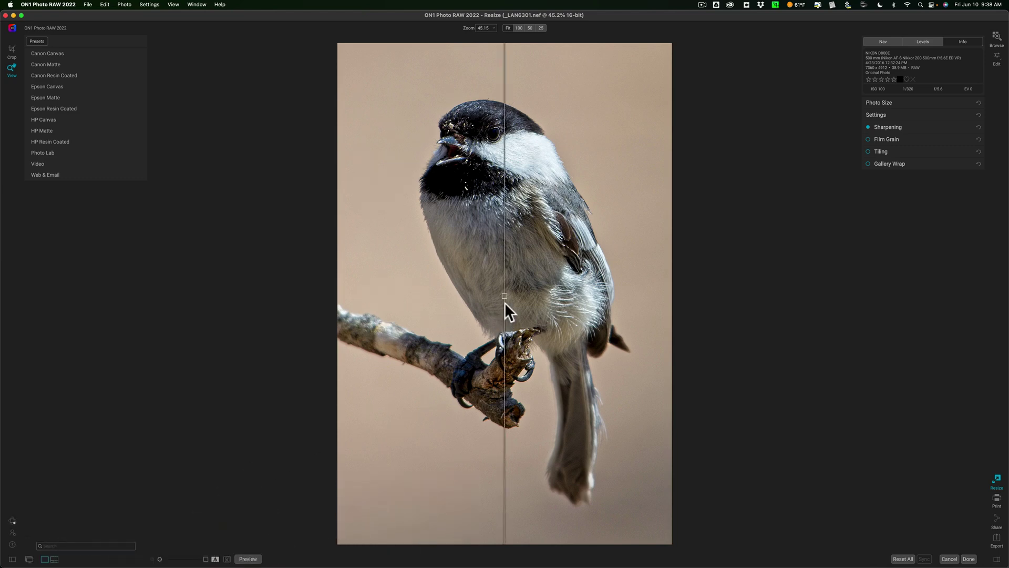
pyautogui.moveTo(504, 294); pyautogui.dragTo(487, 309)
pyautogui.click(608, 322)
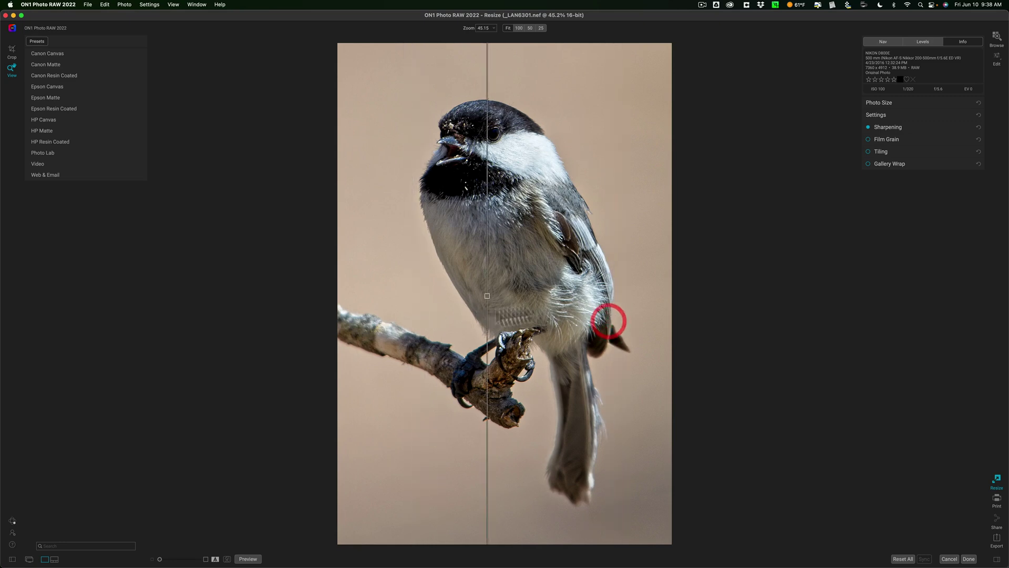
pyautogui.click(932, 125)
pyautogui.click(885, 142)
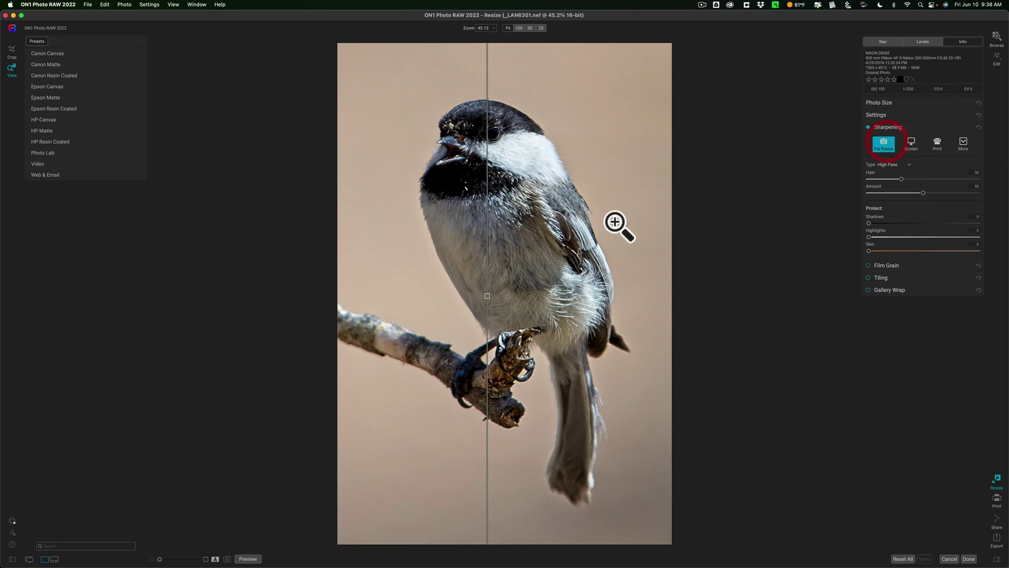
pyautogui.moveTo(500, 300); pyautogui.dragTo(527, 266)
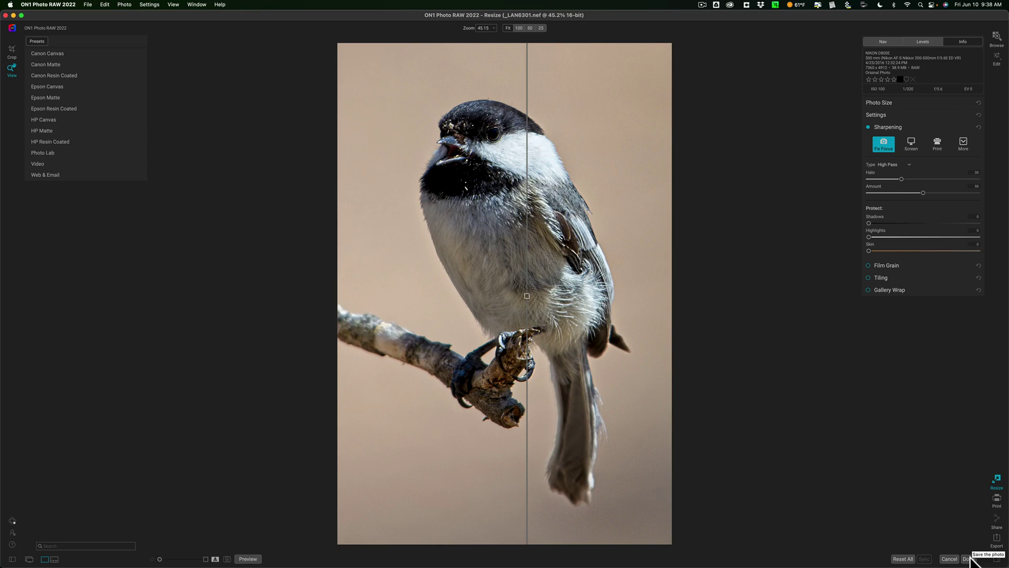
pyautogui.click(969, 559)
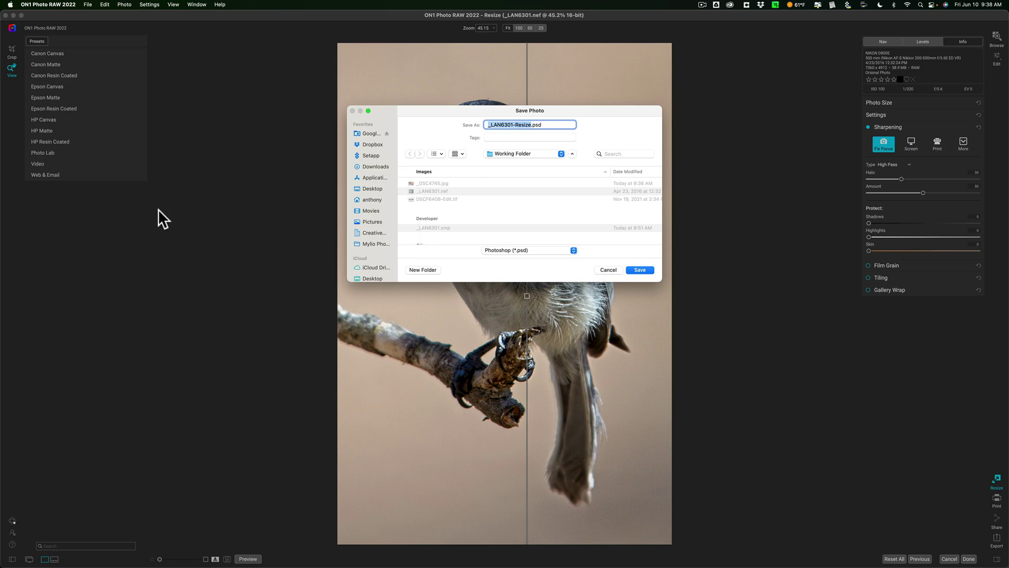
pyautogui.click(610, 269)
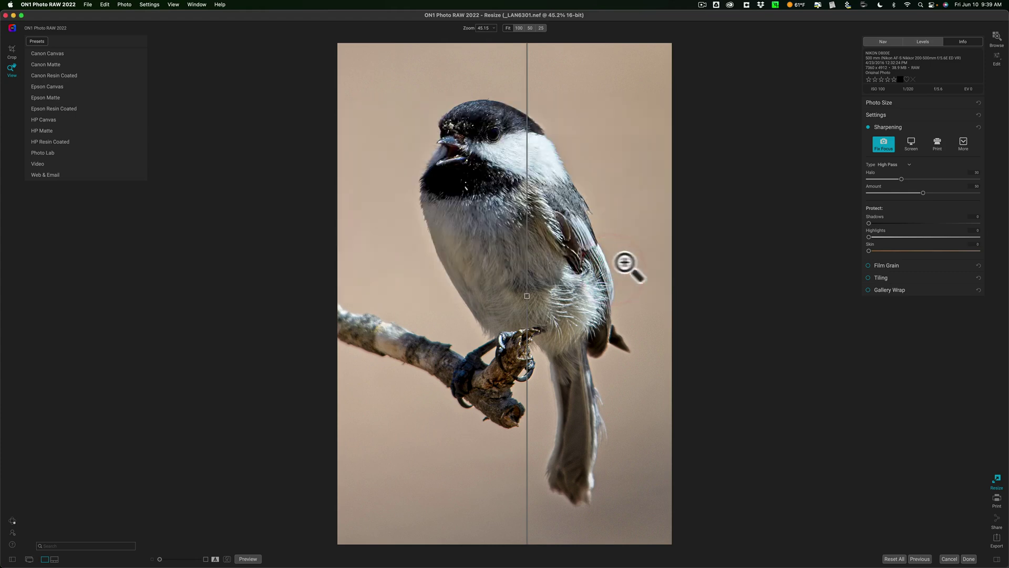
# Cancel the resize edit and confirm, returning to Browse with the Working Folder's three photos.
pyautogui.click(950, 558)
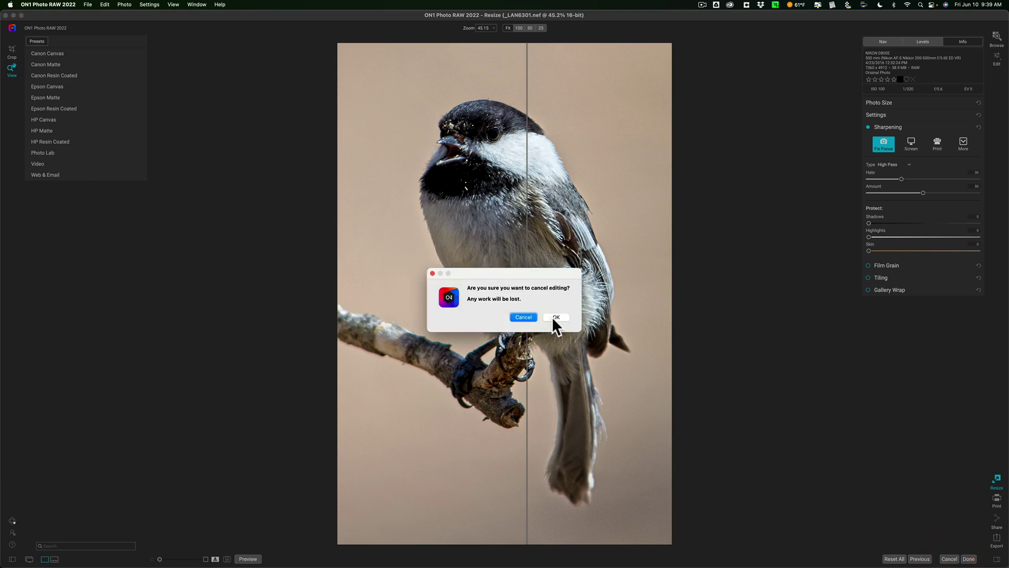
pyautogui.click(556, 317)
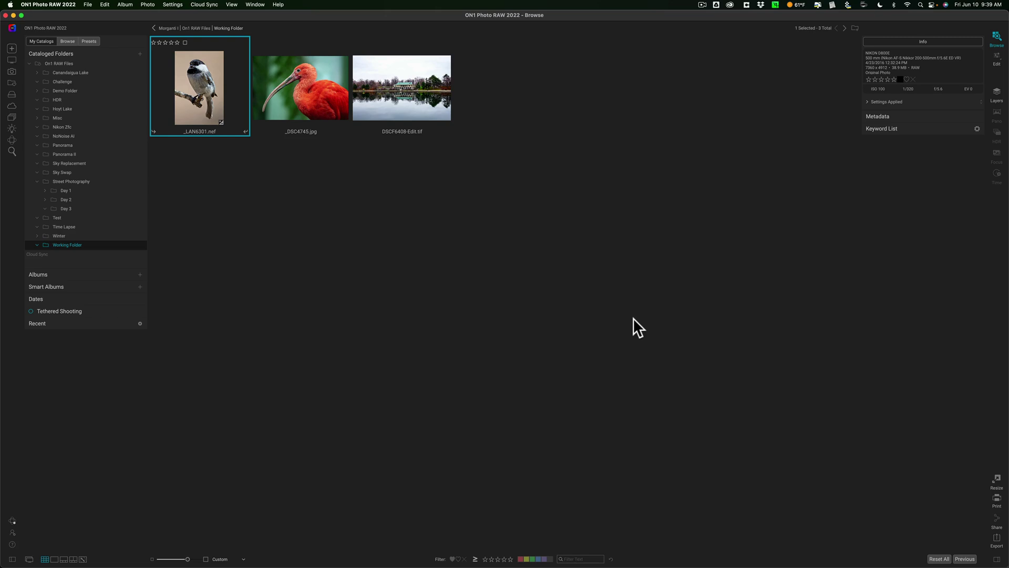
# Open the scarlet ibis _DSC4745.jpg for editing and expand its Noise & Sharpening settings.
pyautogui.click(314, 100)
pyautogui.doubleClick(314, 100)
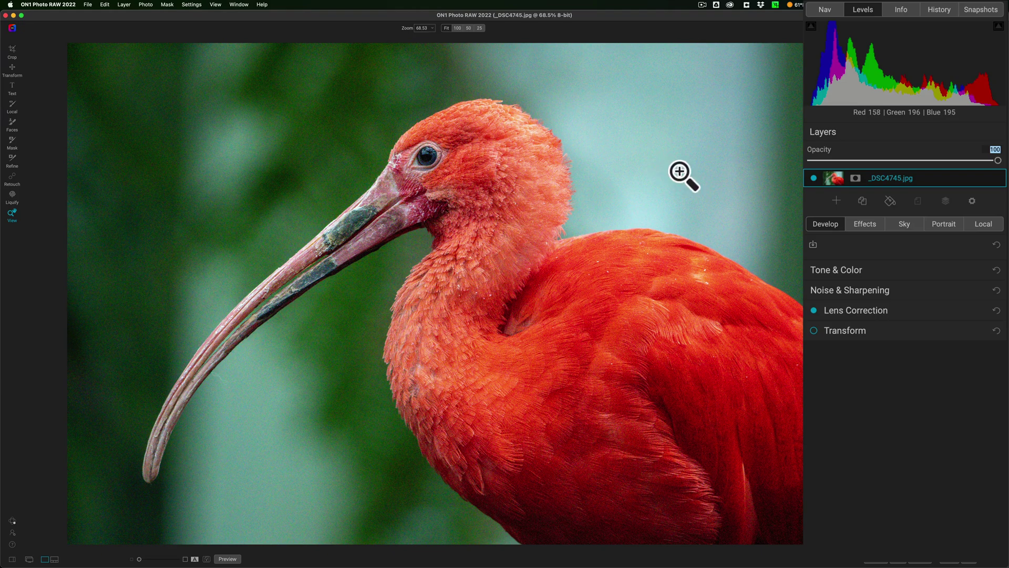
pyautogui.click(860, 289)
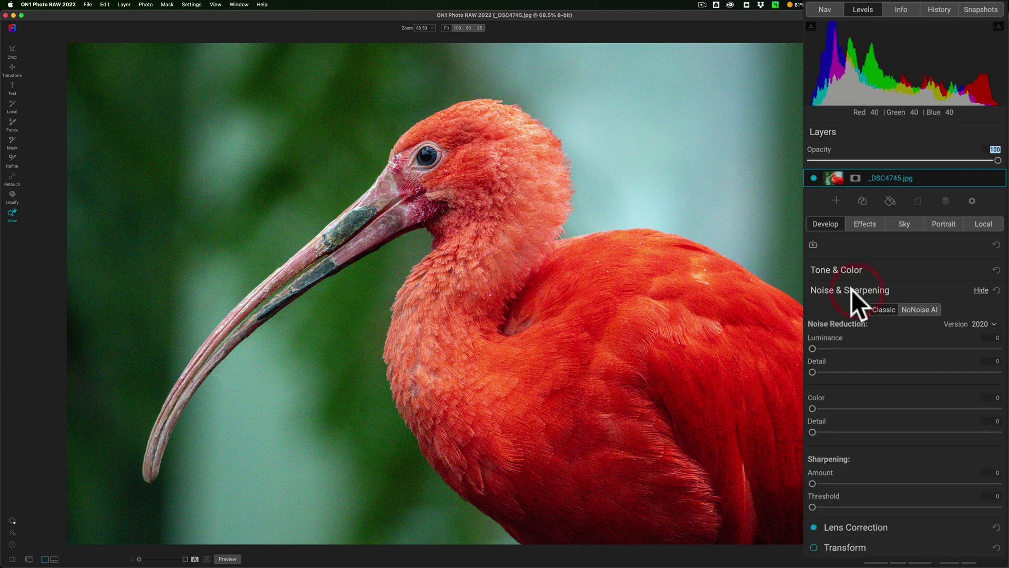
# Switch noise reduction to NoNoise AI and keep the High Detail method.
pyautogui.click(917, 309)
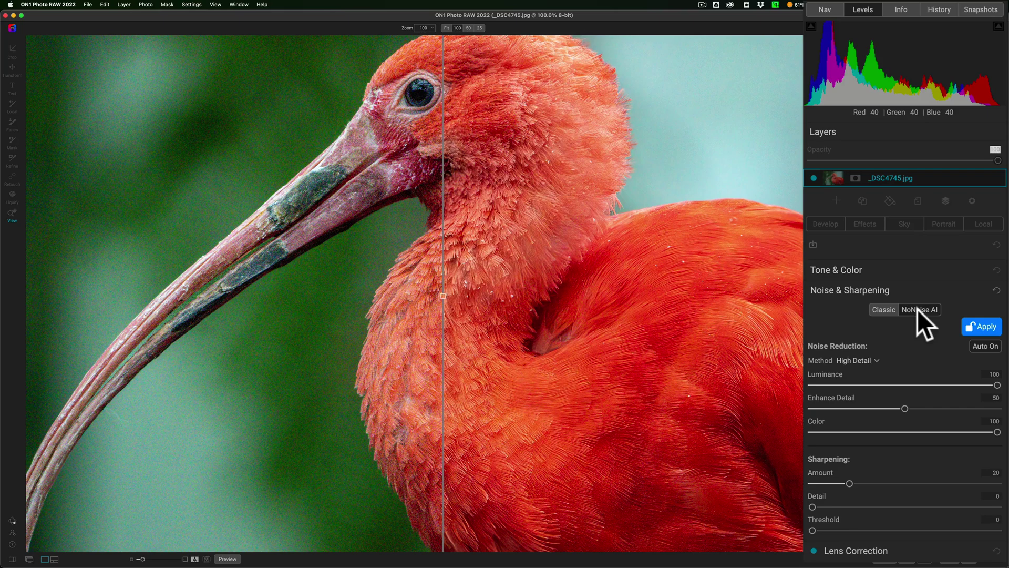
pyautogui.click(870, 360)
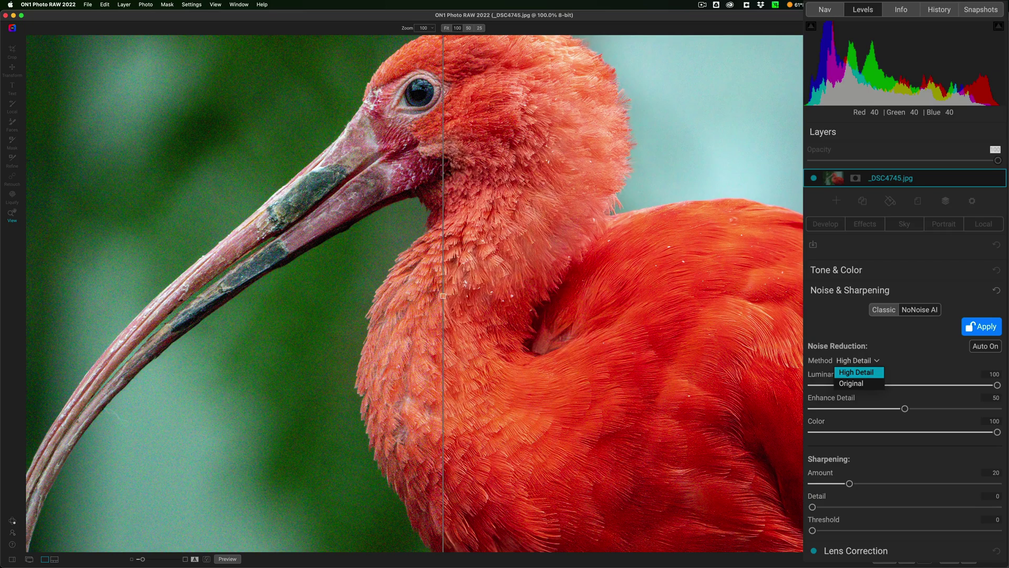
pyautogui.press('Return')
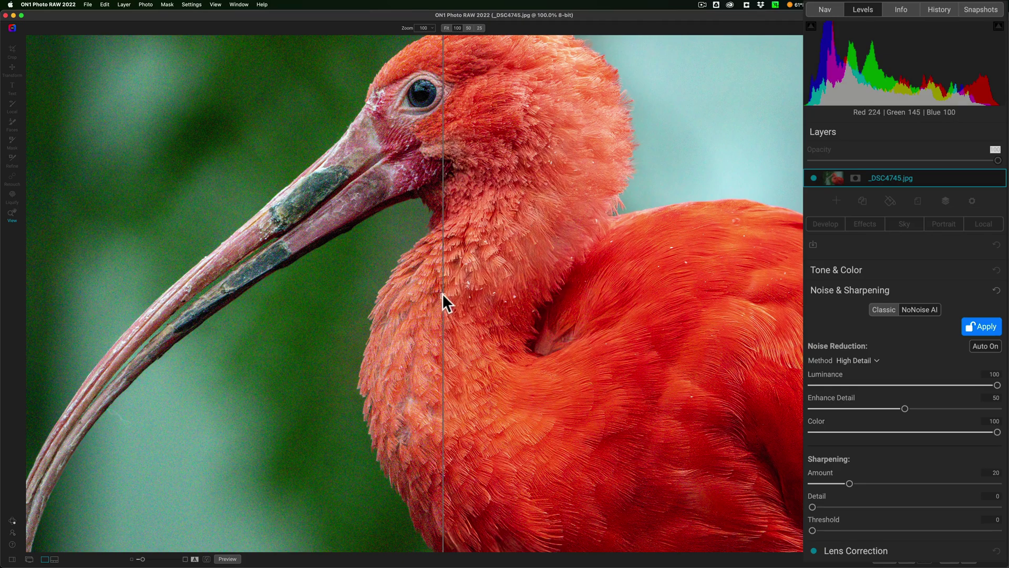
# Sweep the before/after divider across the ibis feathers and beak, checking the Method list.
pyautogui.moveTo(444, 300); pyautogui.dragTo(475, 292)
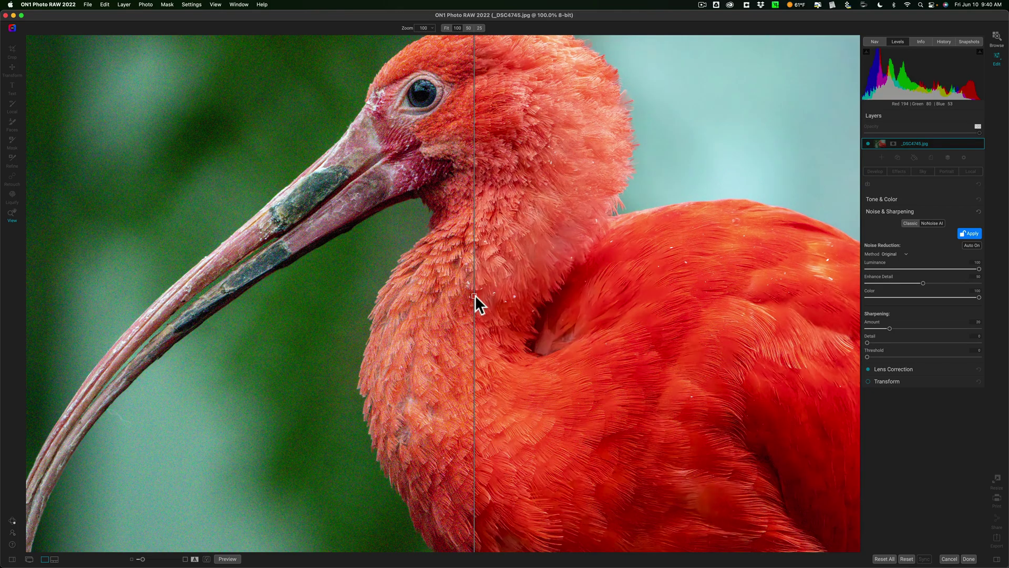
pyautogui.moveTo(475, 294); pyautogui.dragTo(94, 254)
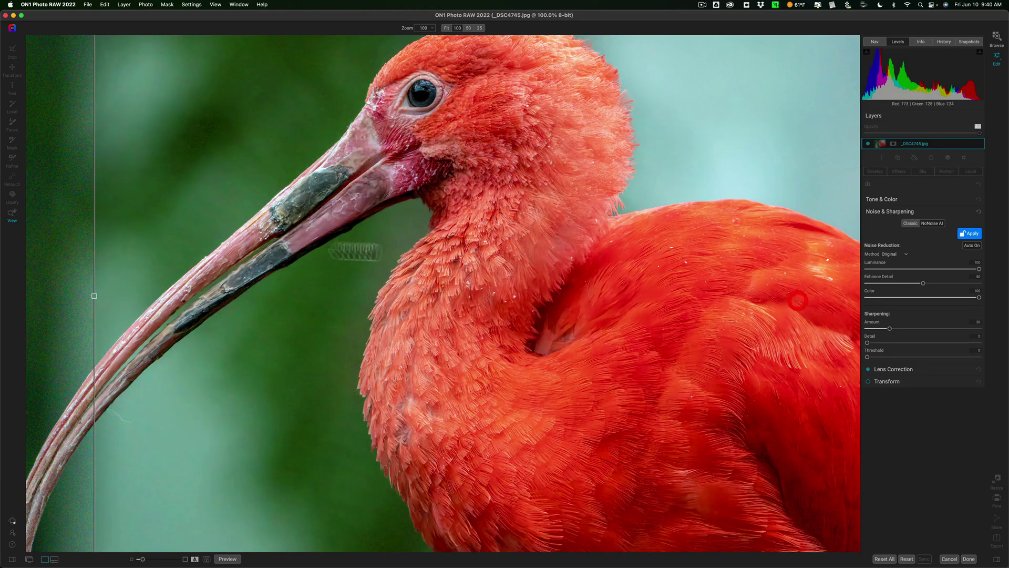
pyautogui.click(891, 254)
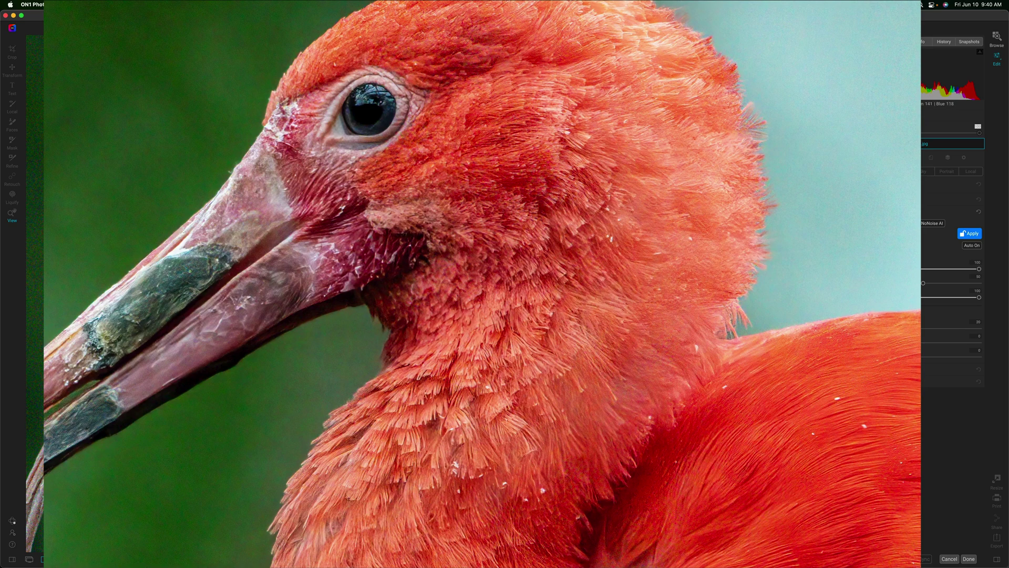
pyautogui.moveTo(442, 447); pyautogui.dragTo(458, 366)
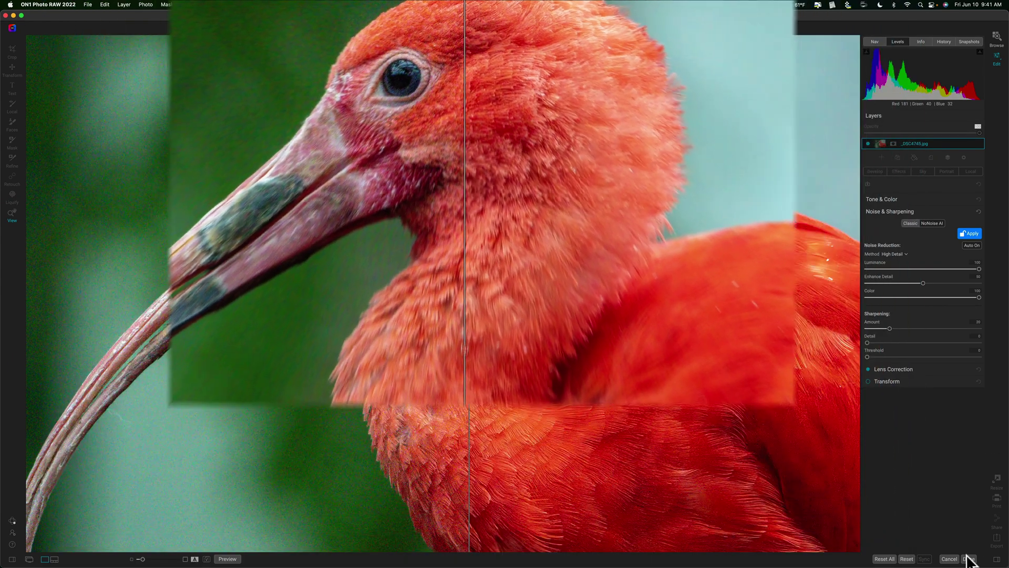
# Finish the ibis, open DSCF6408-Edit.tif, and show the Sky Swap AI category list.
pyautogui.click(968, 558)
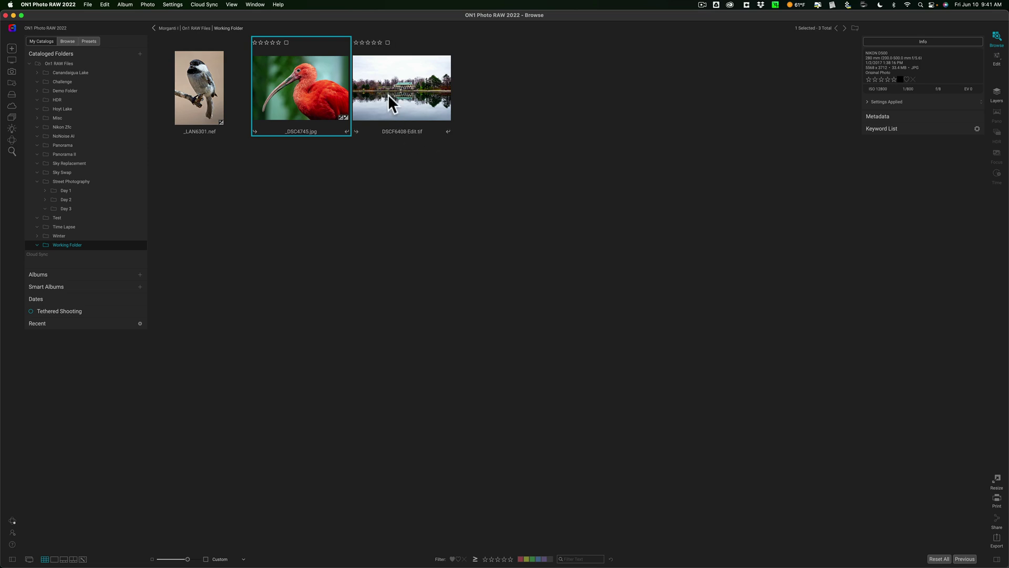
pyautogui.doubleClick(406, 96)
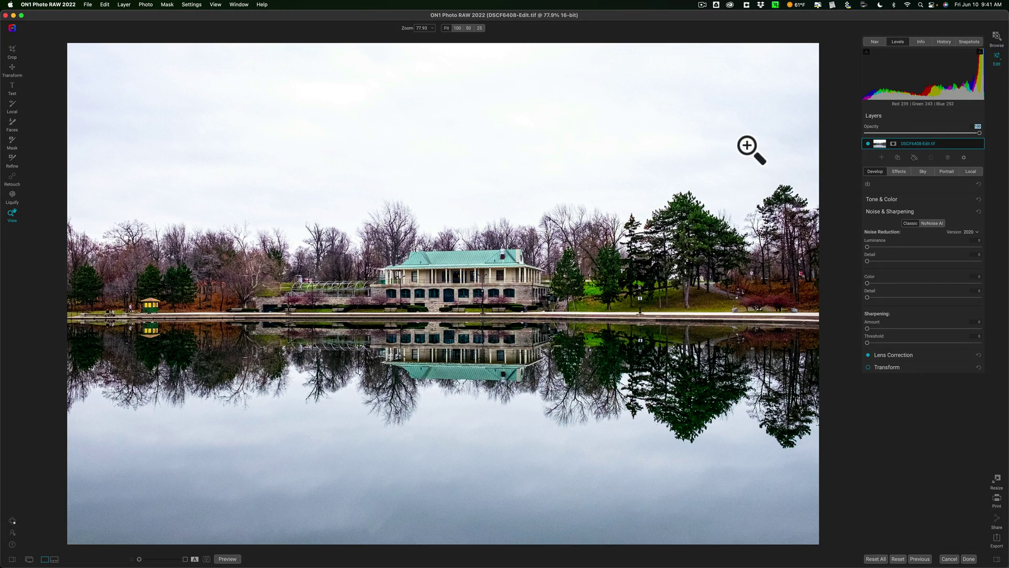
pyautogui.click(923, 172)
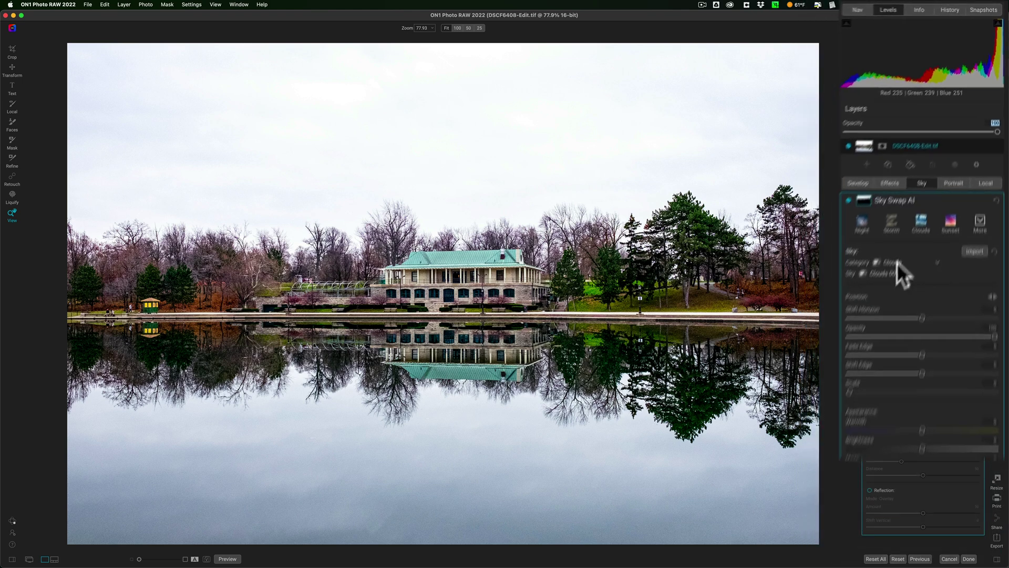
pyautogui.click(901, 239)
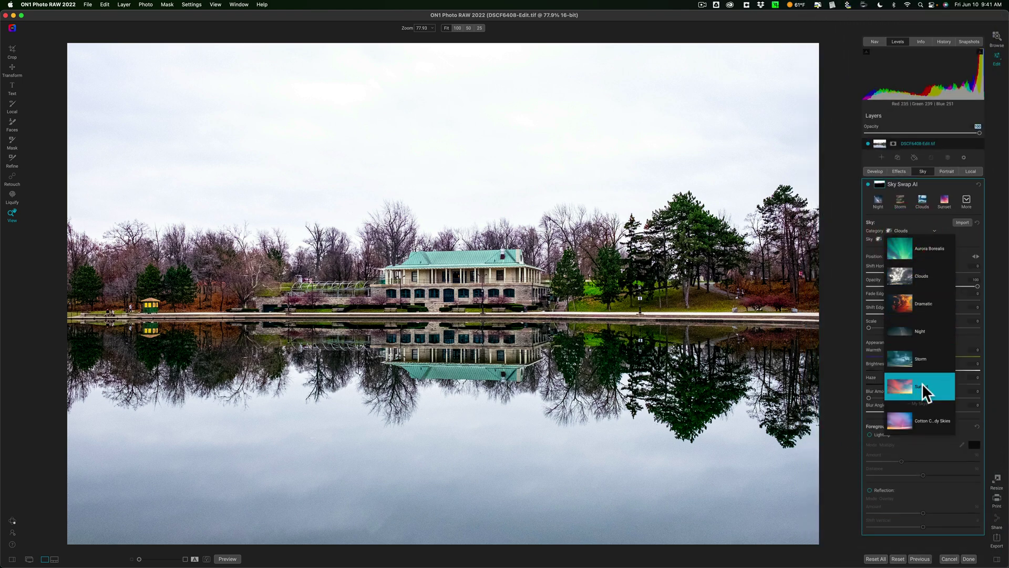
# Swap the white sky for Cotton Candy Sky 03 from Cotton Candy Skies and nudge Shift Horizon right.
pyautogui.click(924, 418)
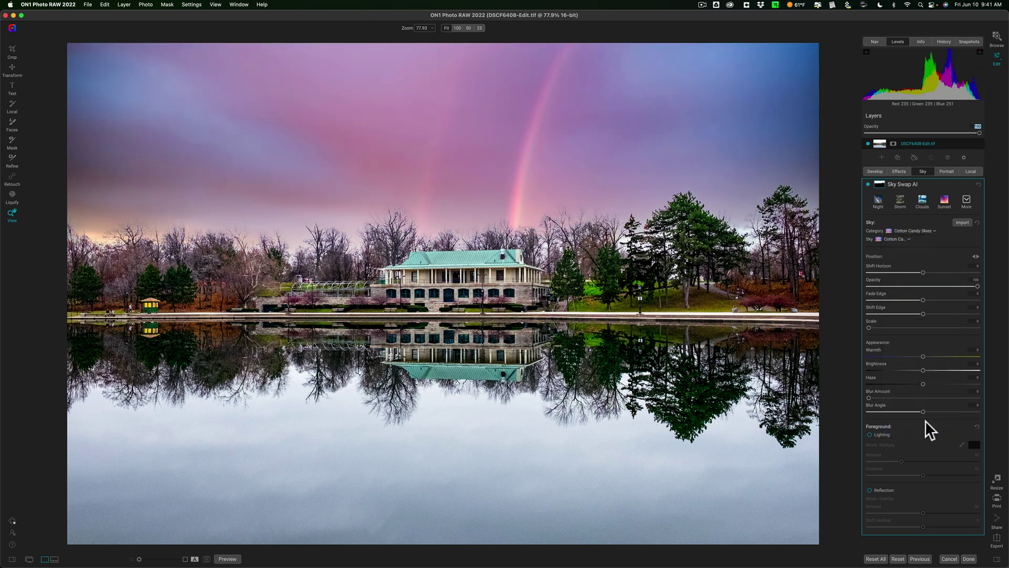
pyautogui.click(903, 238)
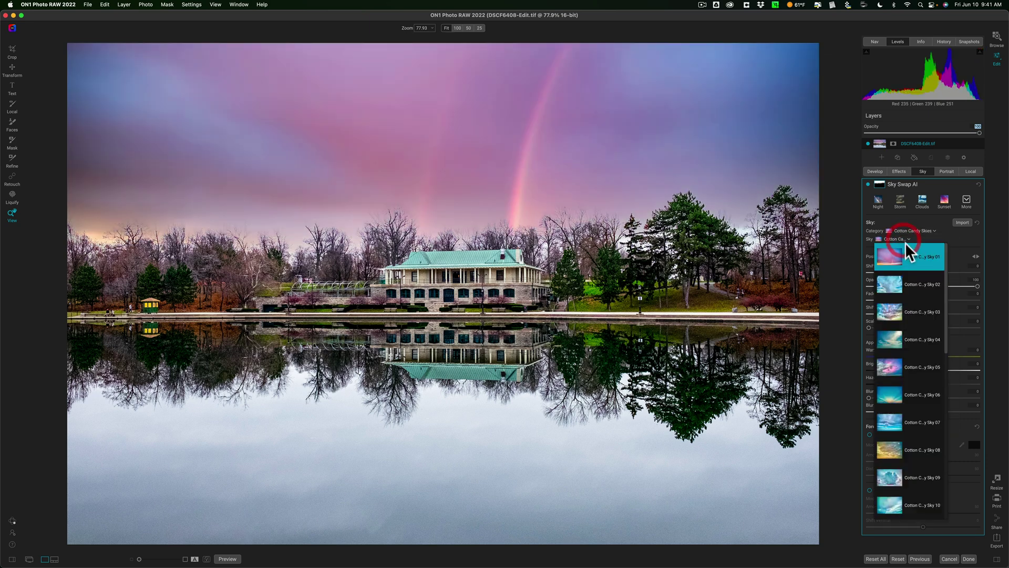
pyautogui.click(917, 313)
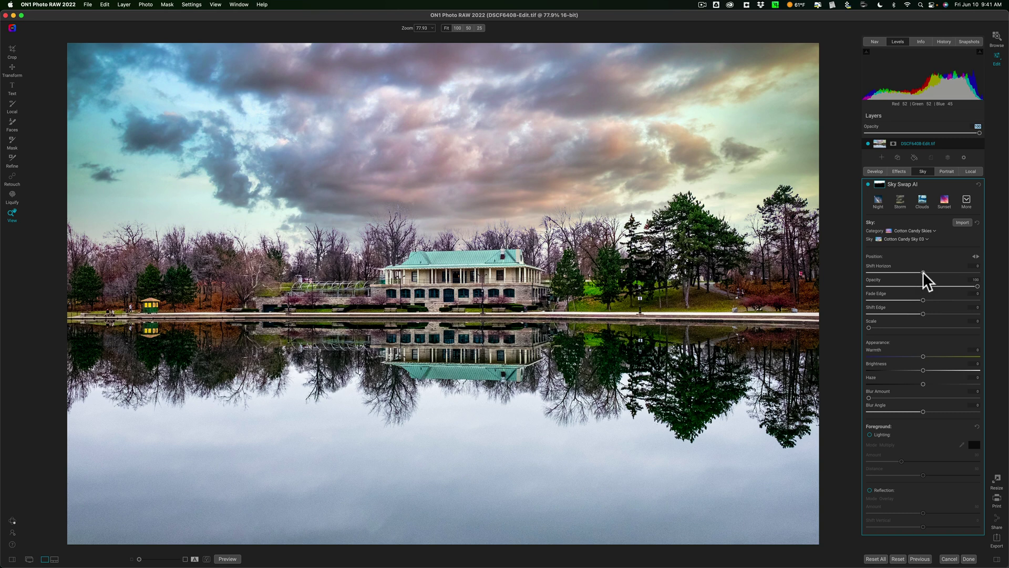
pyautogui.moveTo(923, 272); pyautogui.dragTo(928, 271)
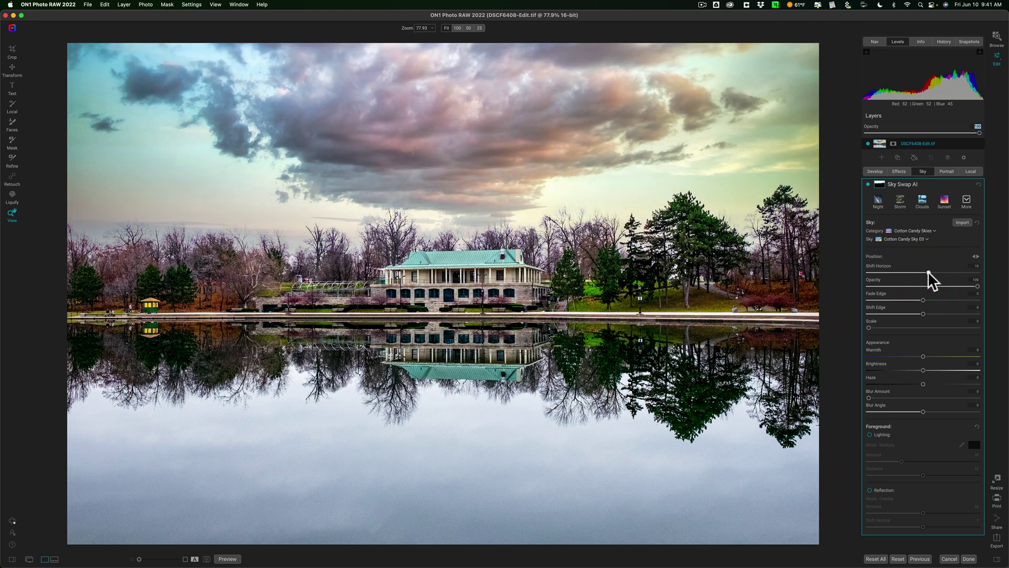
# Turn on the Foreground reflection and fine-tune its Shift Vertical position.
pyautogui.click(869, 489)
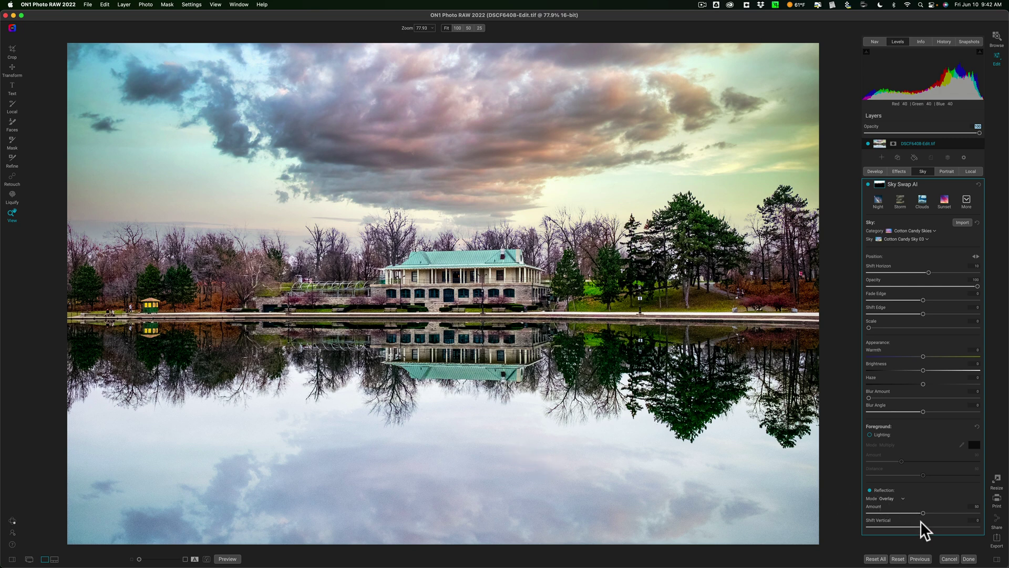
pyautogui.moveTo(922, 525); pyautogui.dragTo(919, 525)
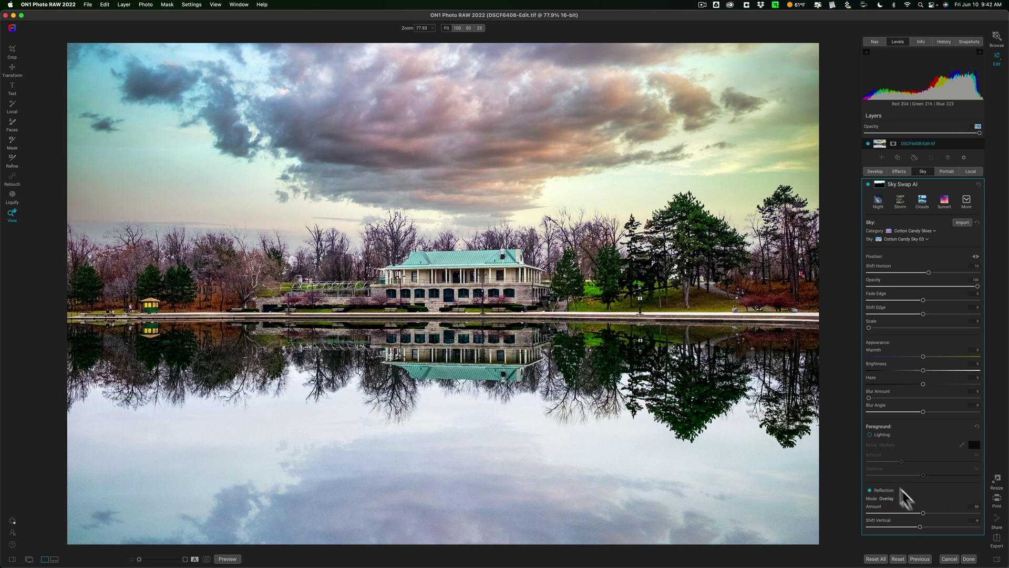
pyautogui.click(922, 524)
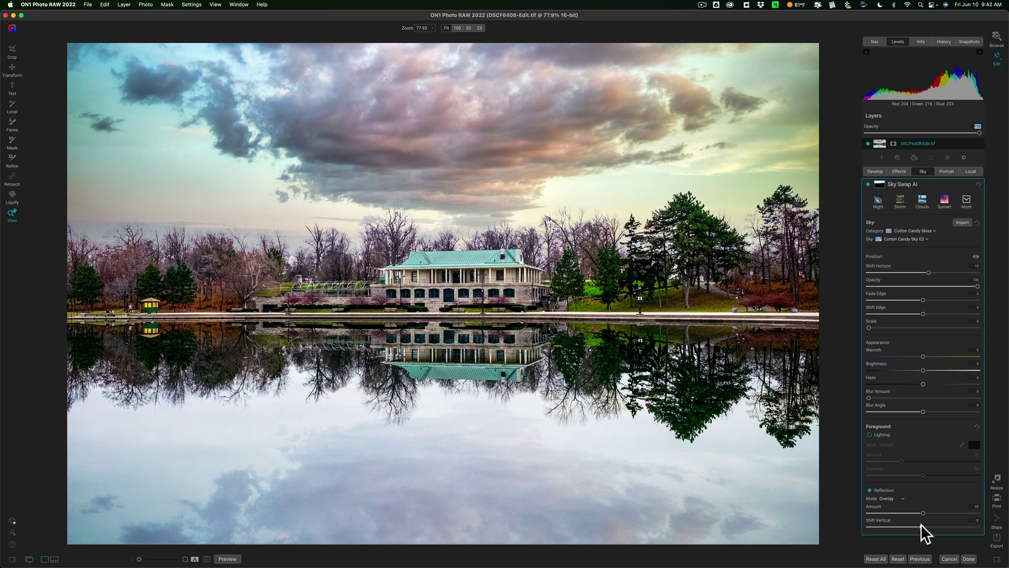
pyautogui.moveTo(922, 524); pyautogui.dragTo(920, 525)
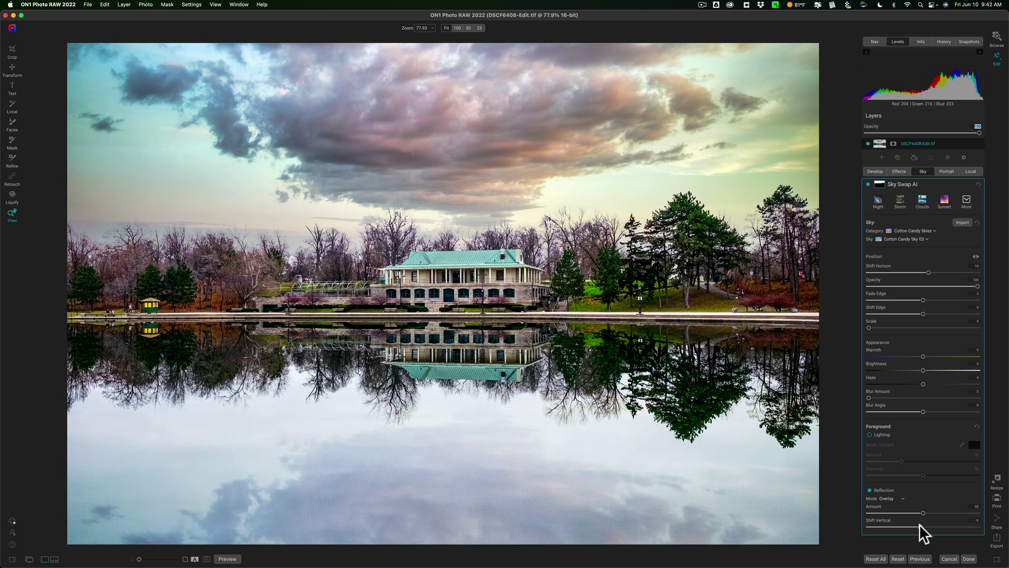
pyautogui.click(920, 525)
# Raise the Reflection Amount so the clouds mirror more strongly in the lake.
pyautogui.moveTo(922, 512)
pyautogui.mouseDown()
pyautogui.moveTo(967, 513)
pyautogui.moveTo(906, 510)
pyautogui.moveTo(973, 513)
pyautogui.moveTo(920, 525)
pyautogui.mouseUp()
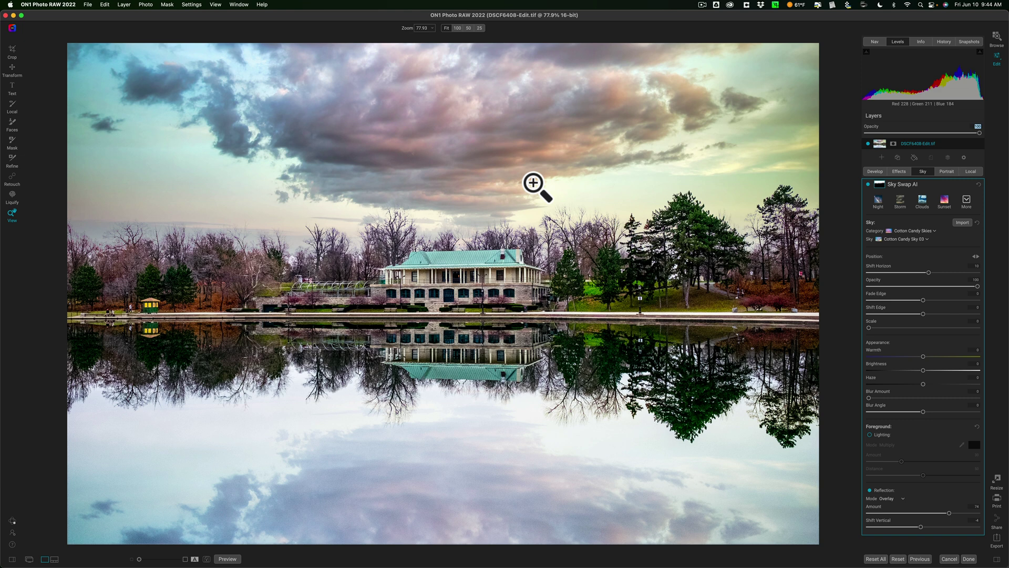
# Open the Help menu and close it again without choosing anything.
pyautogui.click(262, 4)
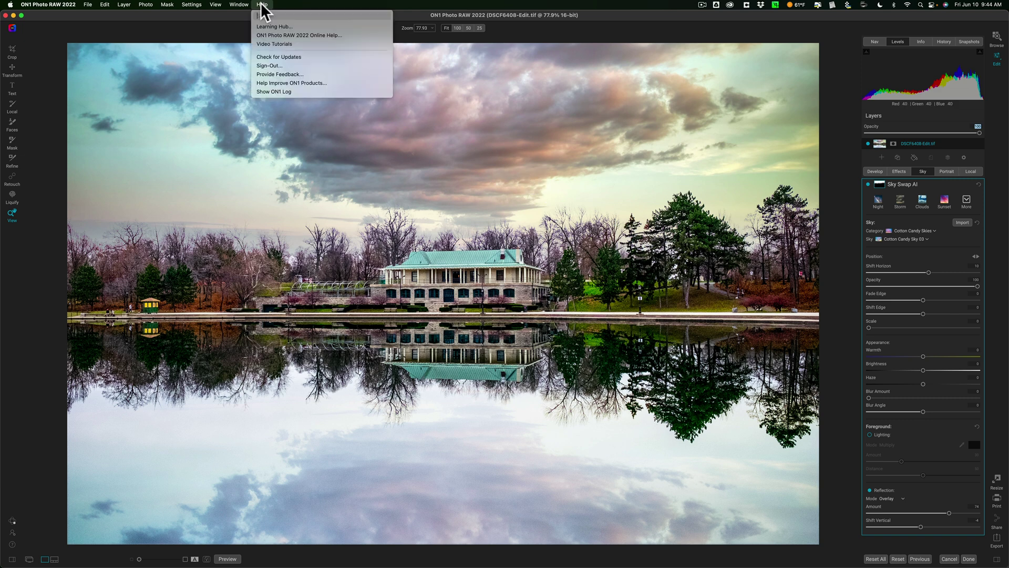
pyautogui.click(577, 35)
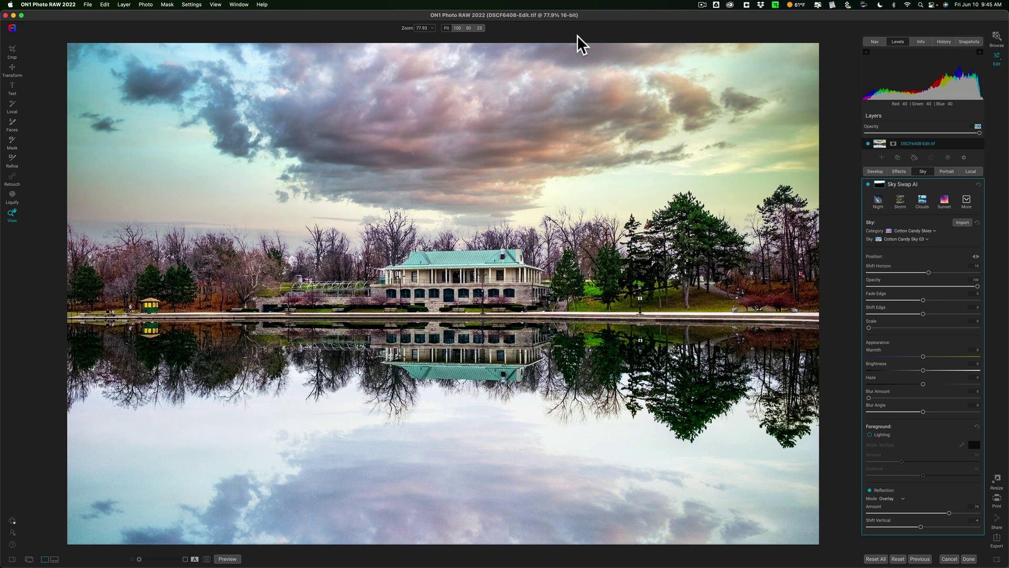
# Return to Browse and open the chickadee _LAN6301.nef for editing.
pyautogui.click(997, 36)
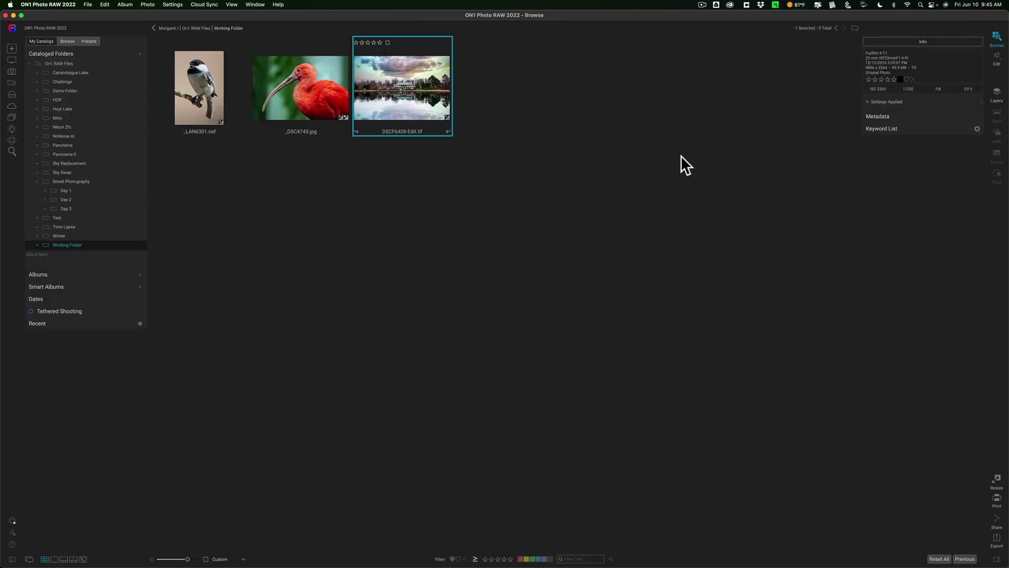
pyautogui.click(195, 83)
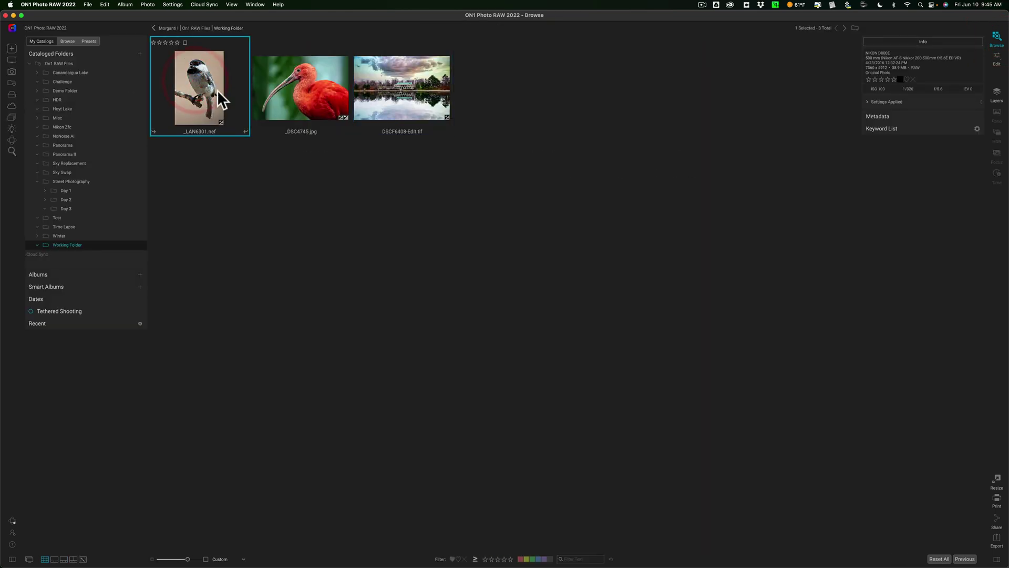
pyautogui.click(998, 60)
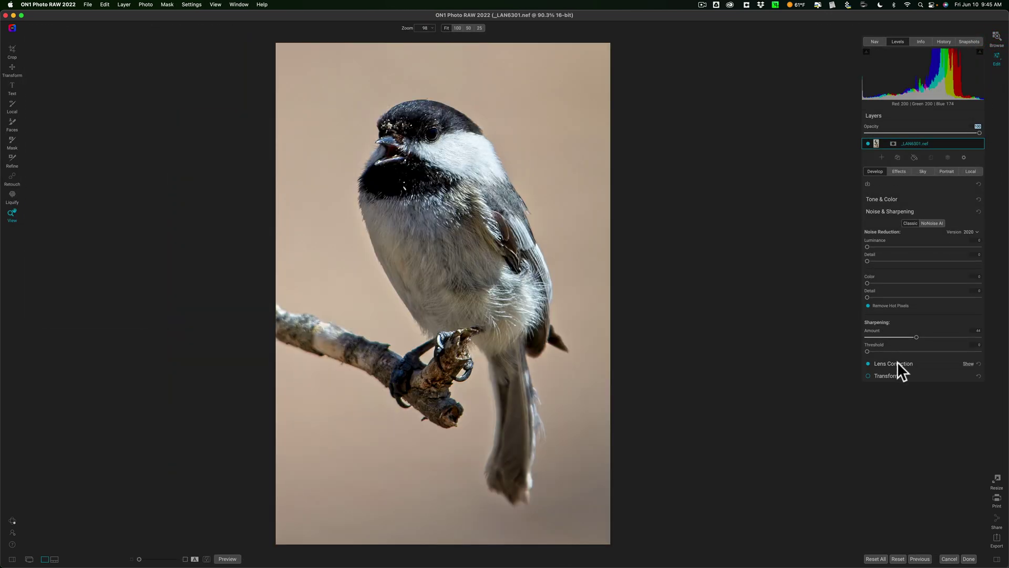
# Expand Lens Correction to reveal the Nikon AF-S Nikkor 200-500mm f/5.6E ED VR profile.
pyautogui.click(897, 362)
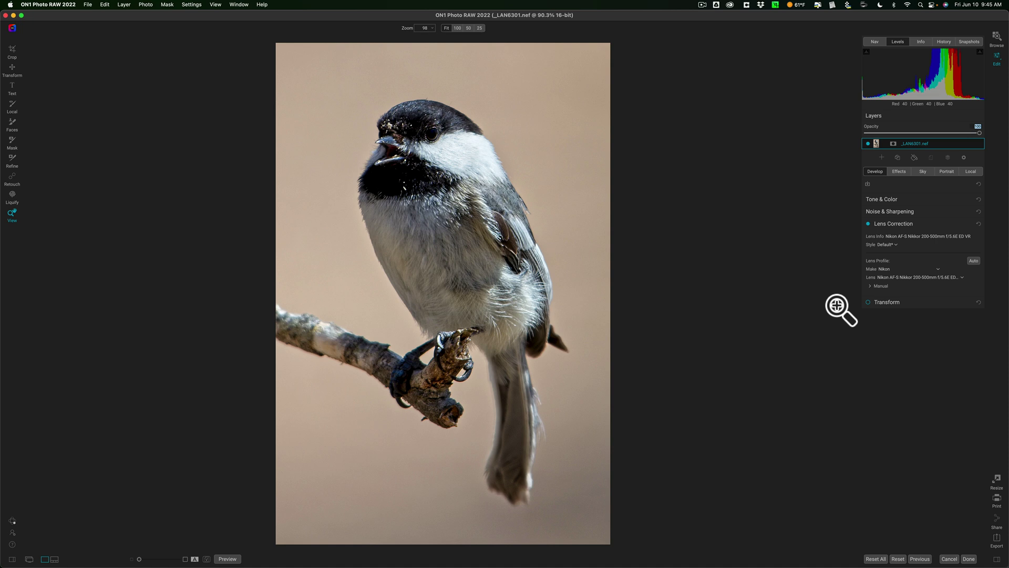